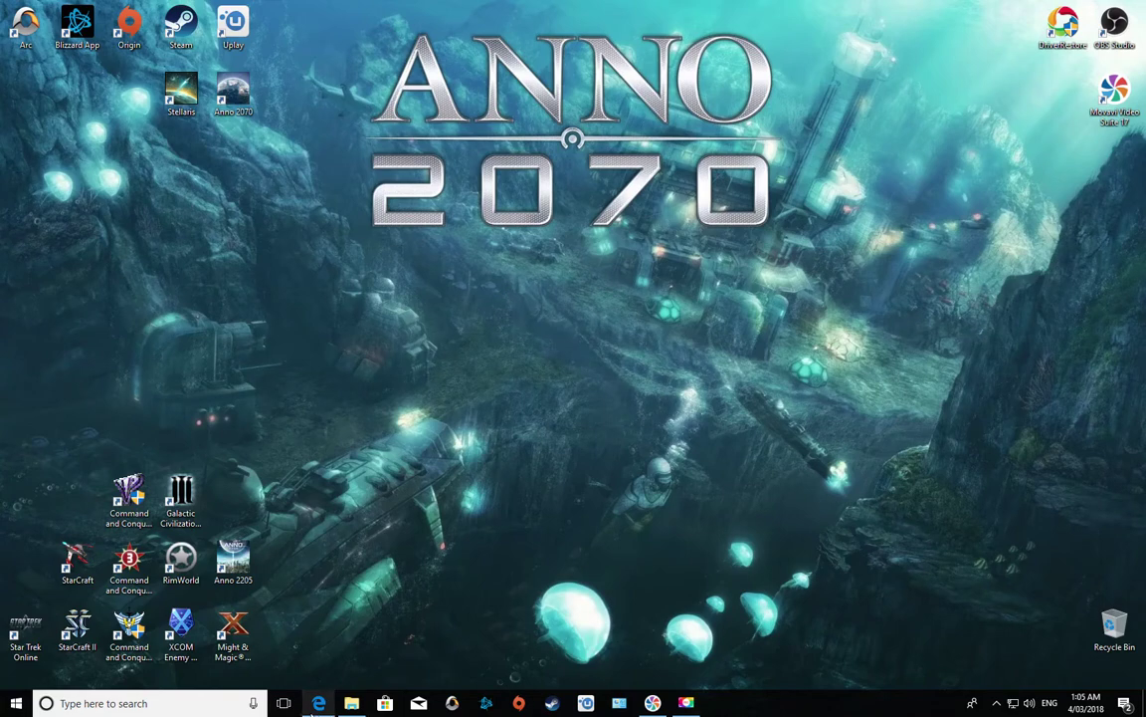
# Open the GamesPlanet infinite reboot loop guide in Edge and scroll to its AutoPatcher.exe download links.
pyautogui.click(318, 703)
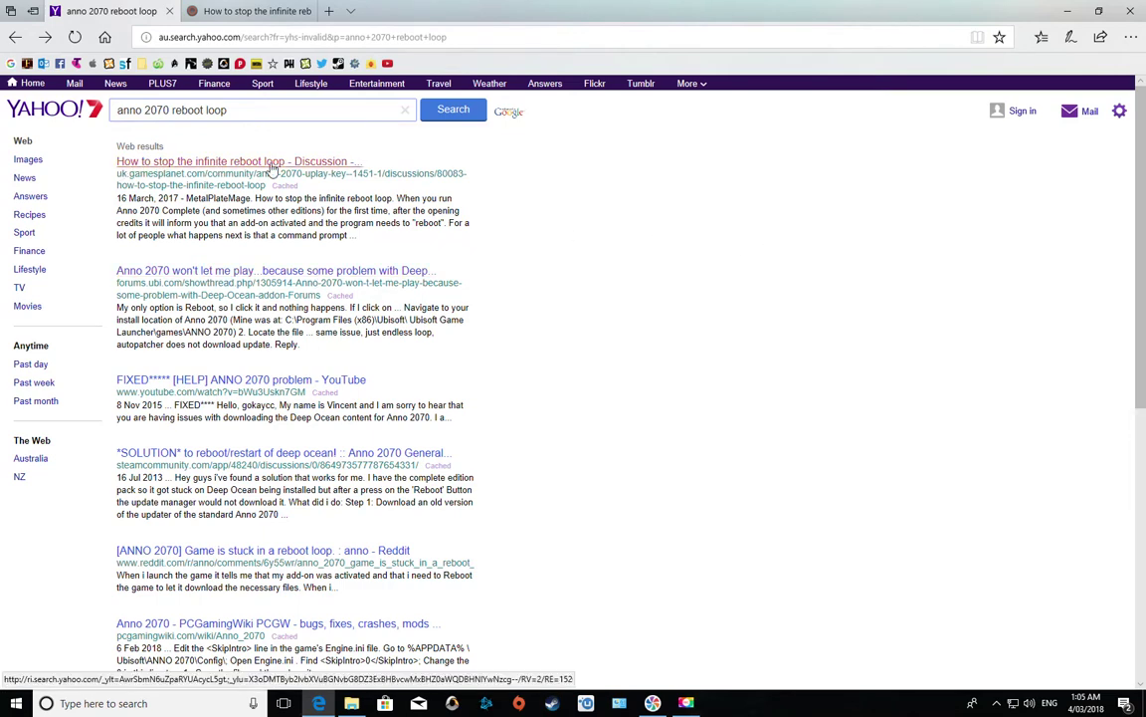
pyautogui.click(283, 14)
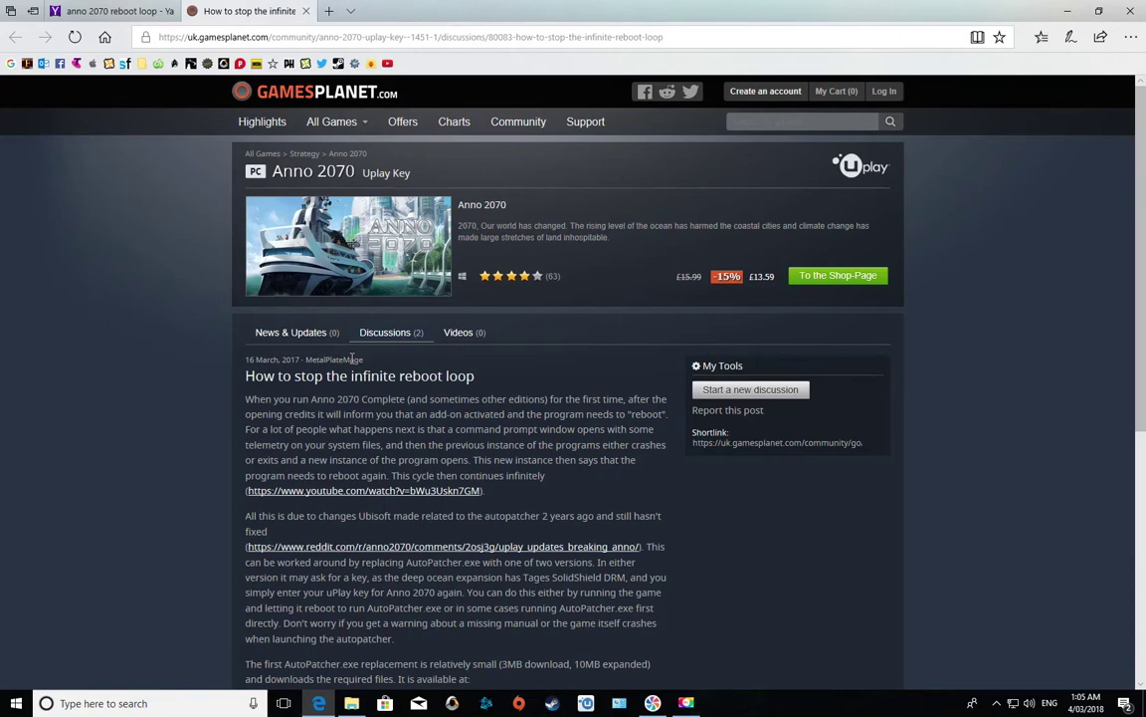
pyautogui.scroll(-1, 368, 358)
pyautogui.scroll(-3, 358, 366)
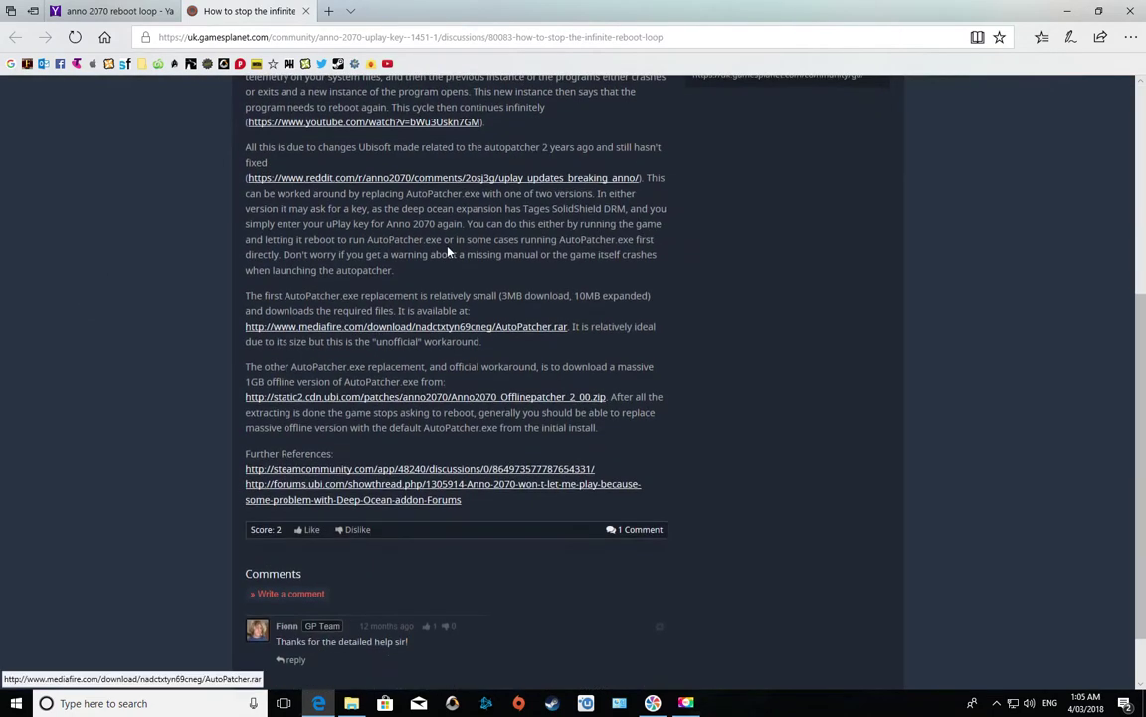
pyautogui.scroll(-1, 299, 299)
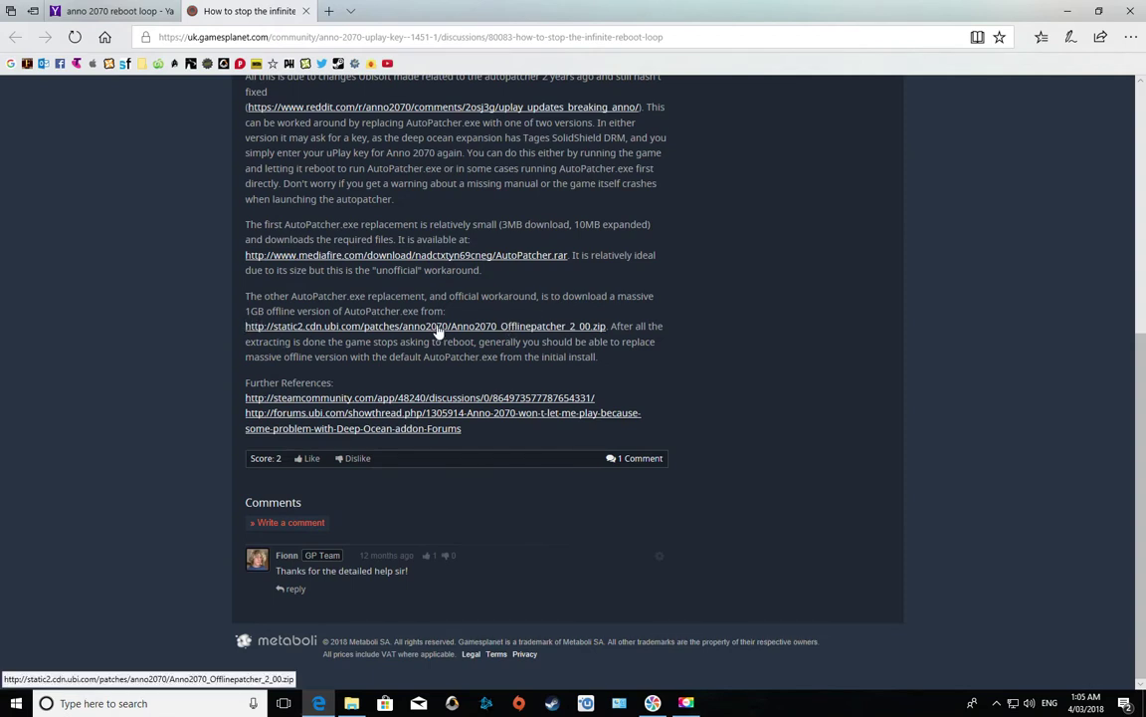
# Confirm the Anno2070_Offlinepatcher_2_00 zip is in Downloads, then minimize Edge and File Explorer.
pyautogui.click(115, 11)
pyautogui.click(1066, 11)
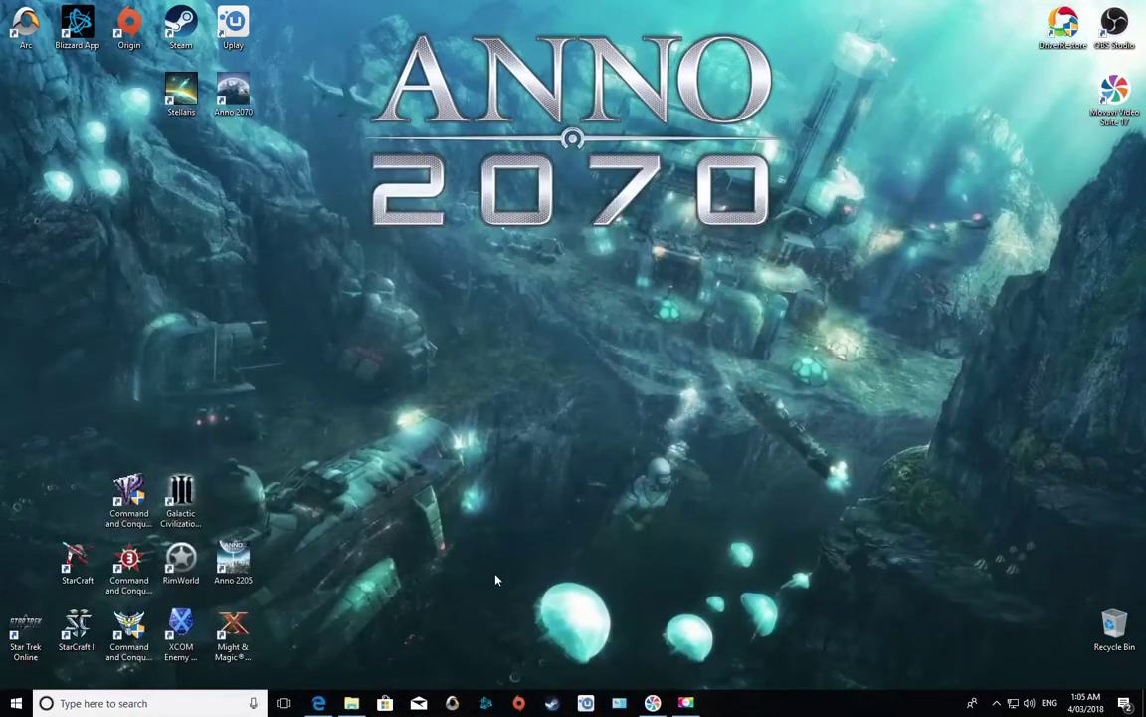
pyautogui.click(351, 702)
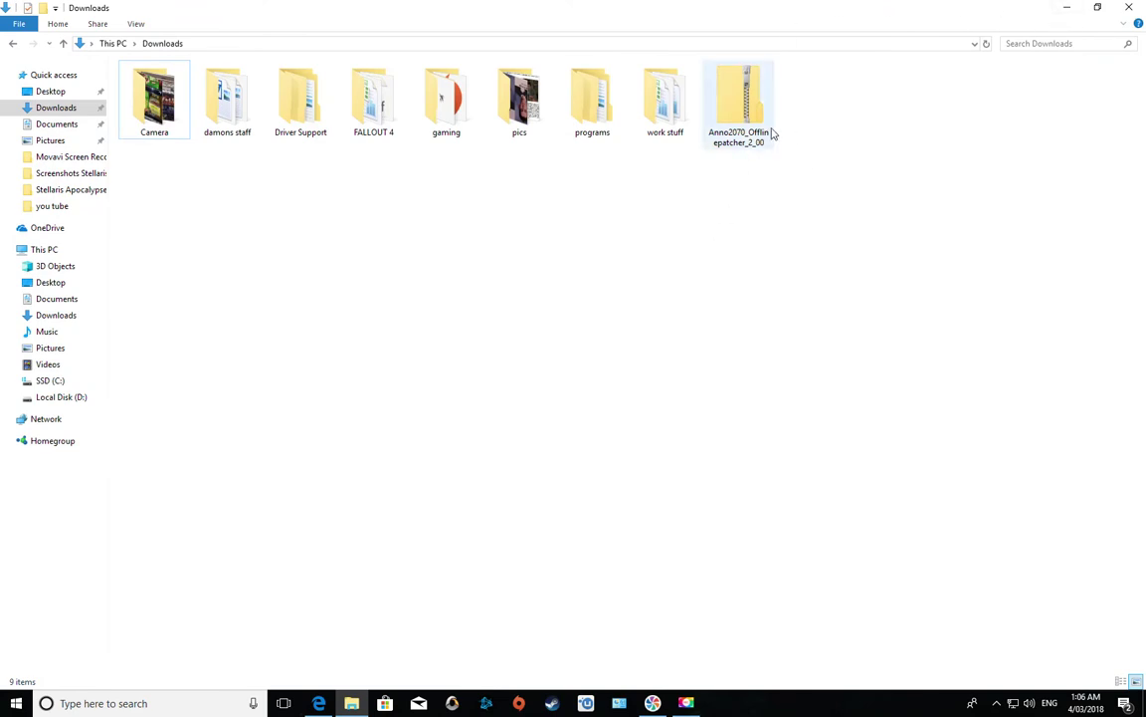
pyautogui.click(1066, 8)
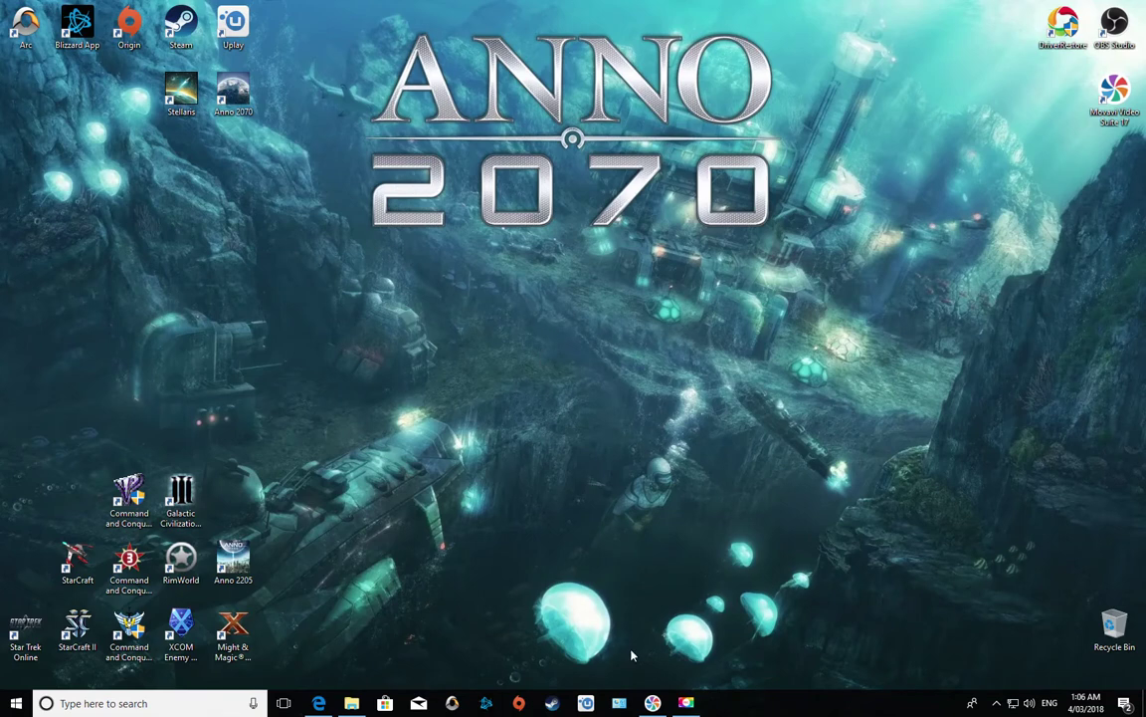
# Start Anno 2070 from the Uplay games library.
pyautogui.click(589, 703)
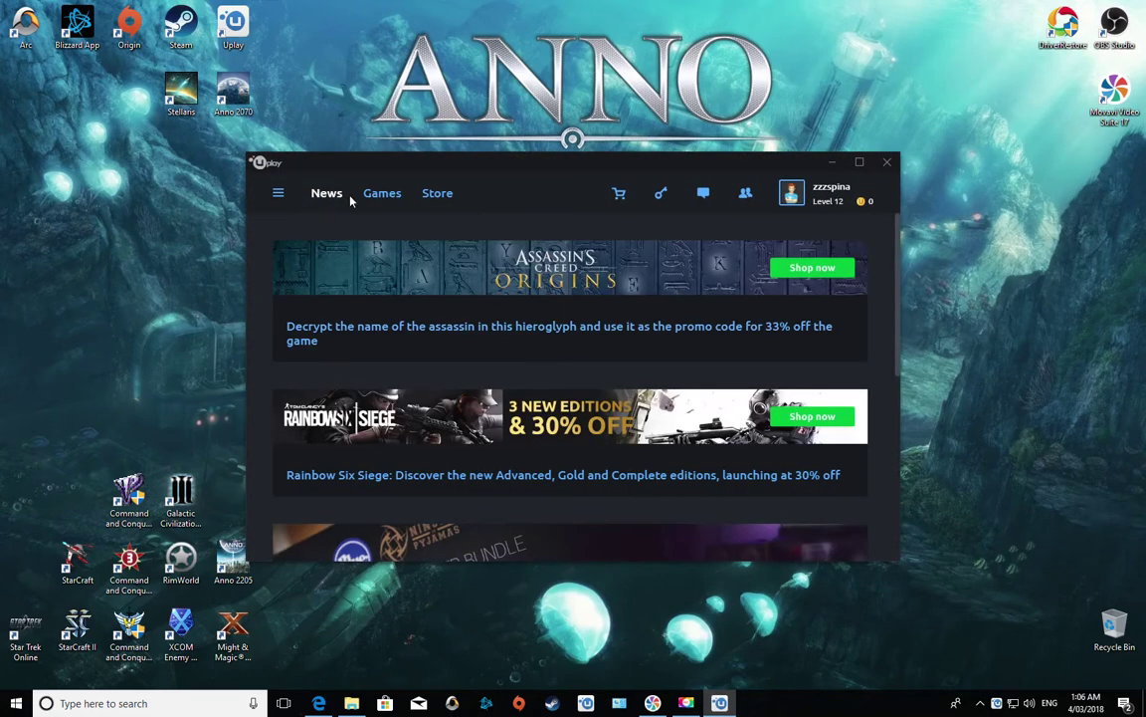
pyautogui.click(382, 193)
pyautogui.click(344, 372)
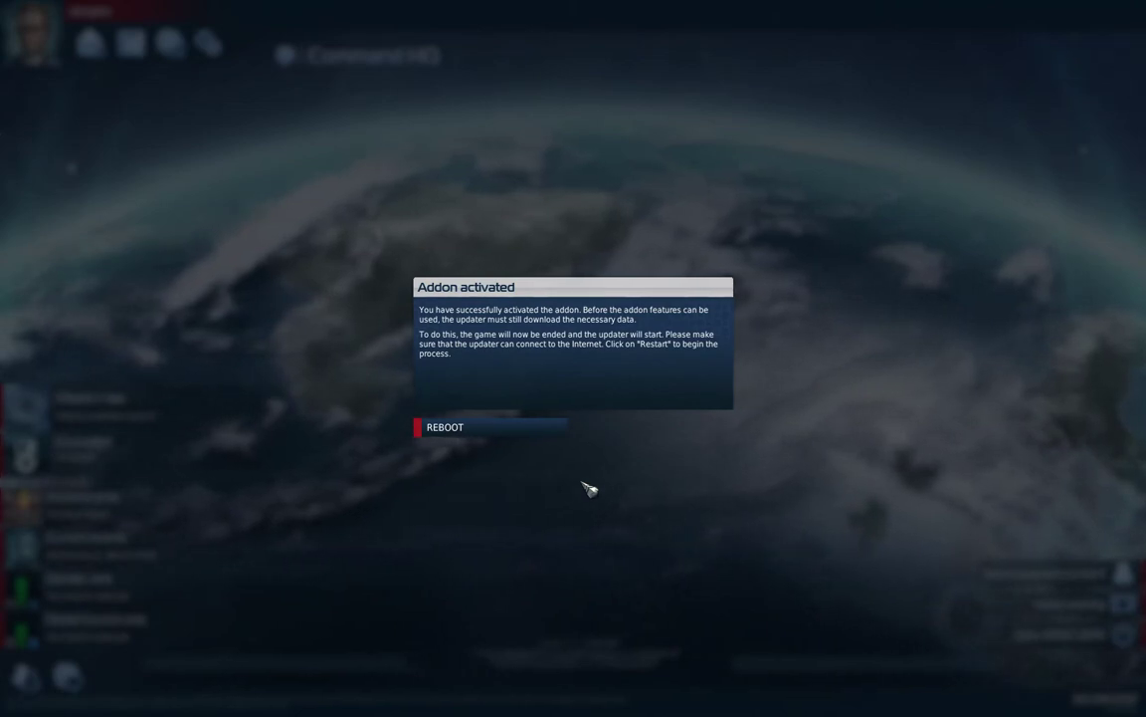
# Close the Anno 2070 window from the taskbar and confirm quitting the game.
pyautogui.press('super')
pyautogui.rightClick(754, 703)
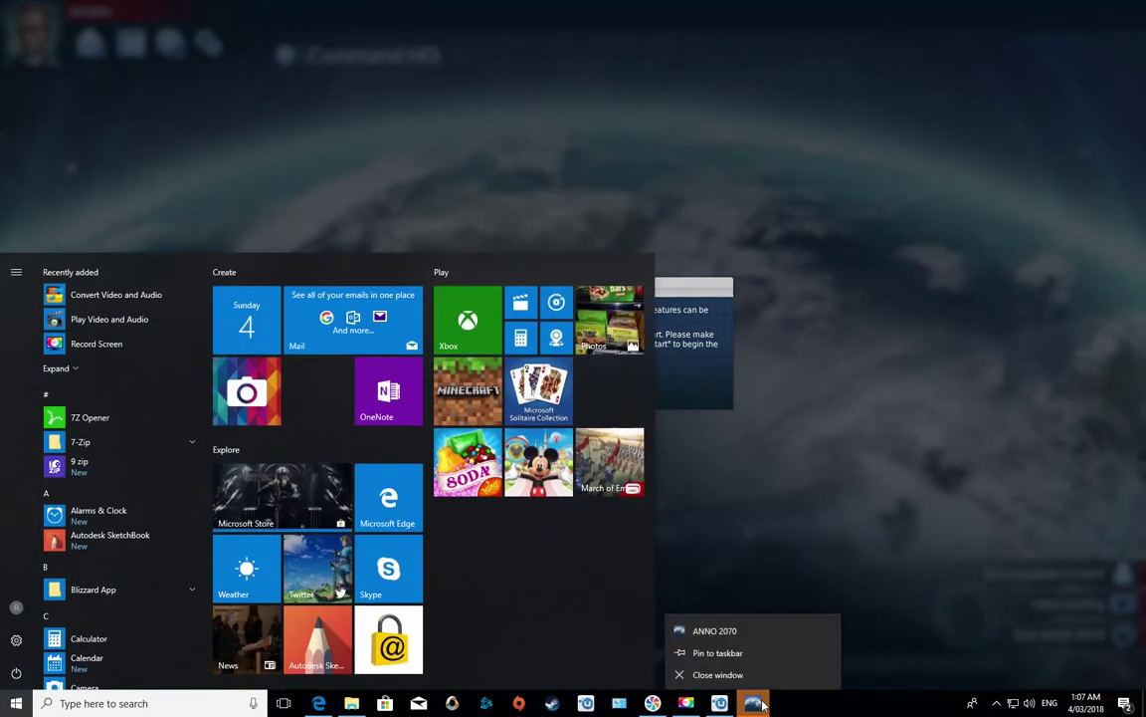
pyautogui.click(751, 681)
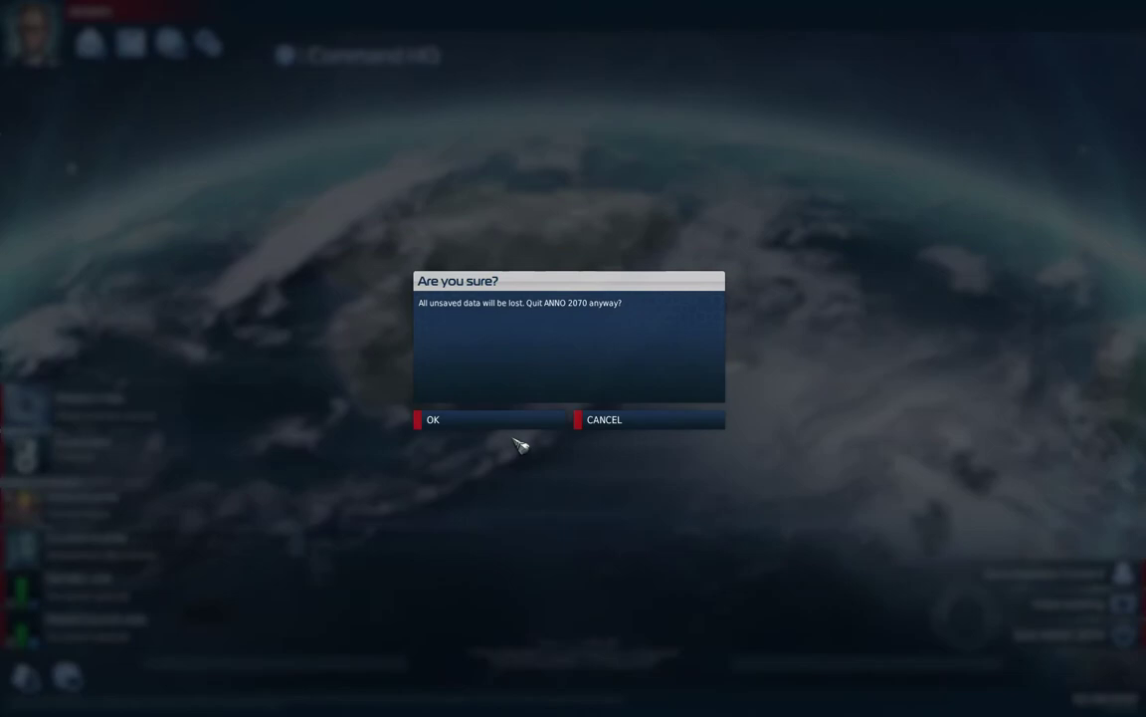
pyautogui.click(468, 417)
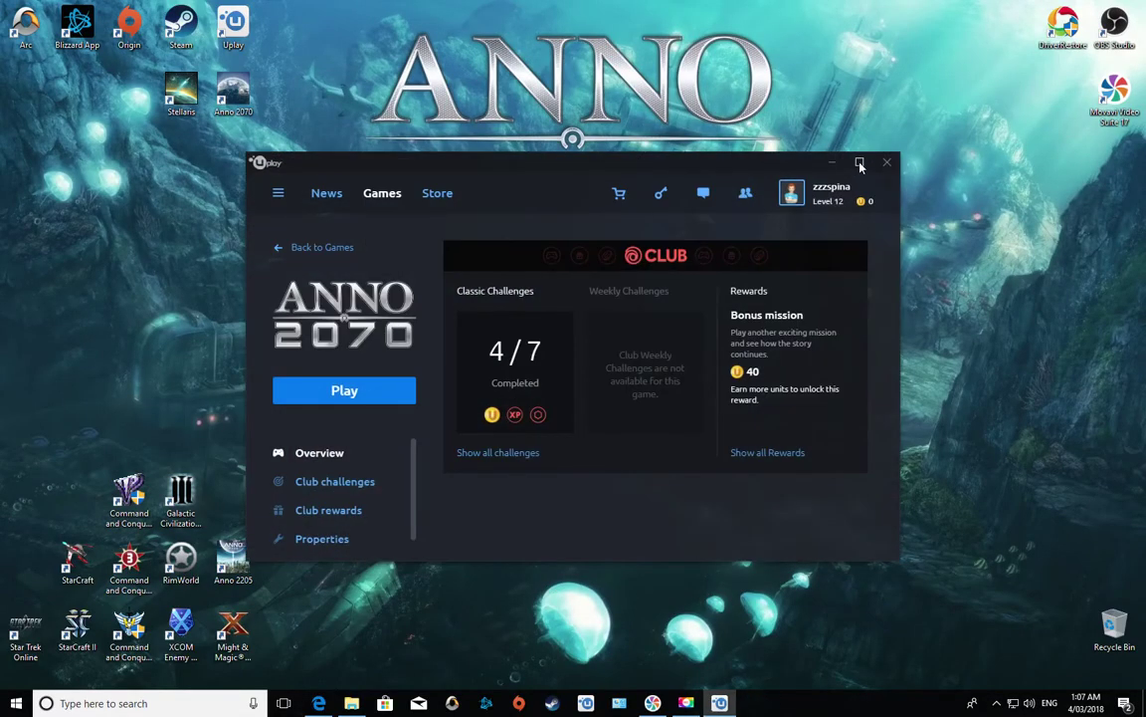
# Minimize Uplay, glance at the reboot loop guide tab in Edge, then minimize the browser.
pyautogui.click(830, 166)
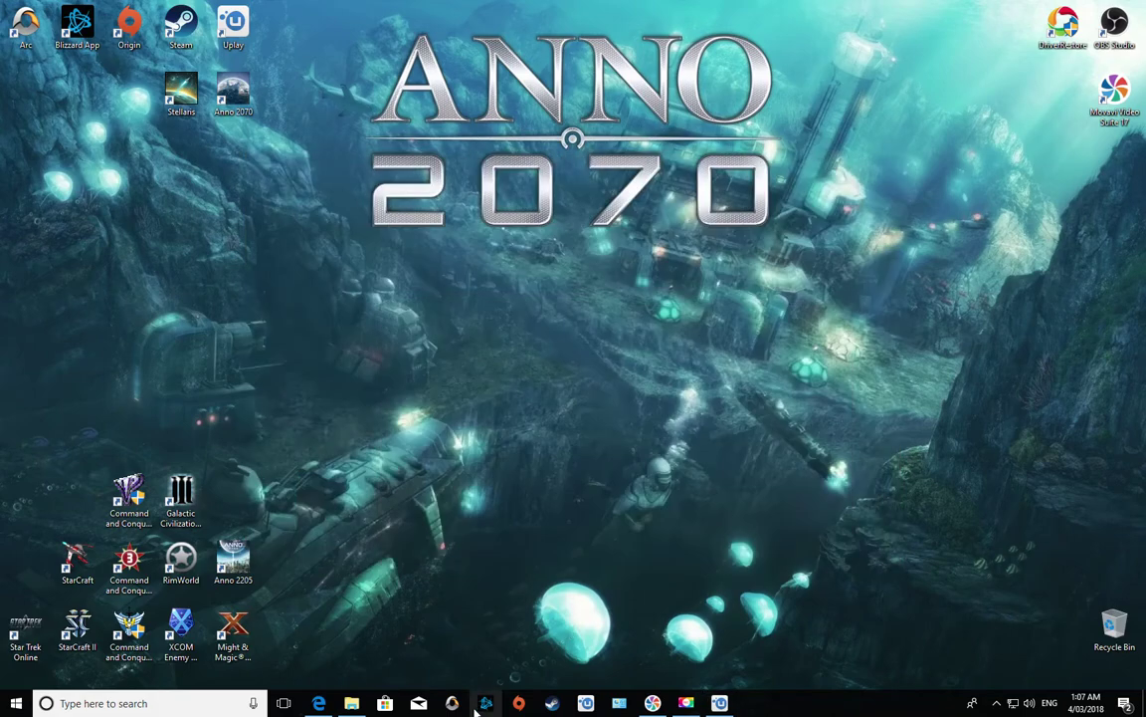
pyautogui.click(318, 702)
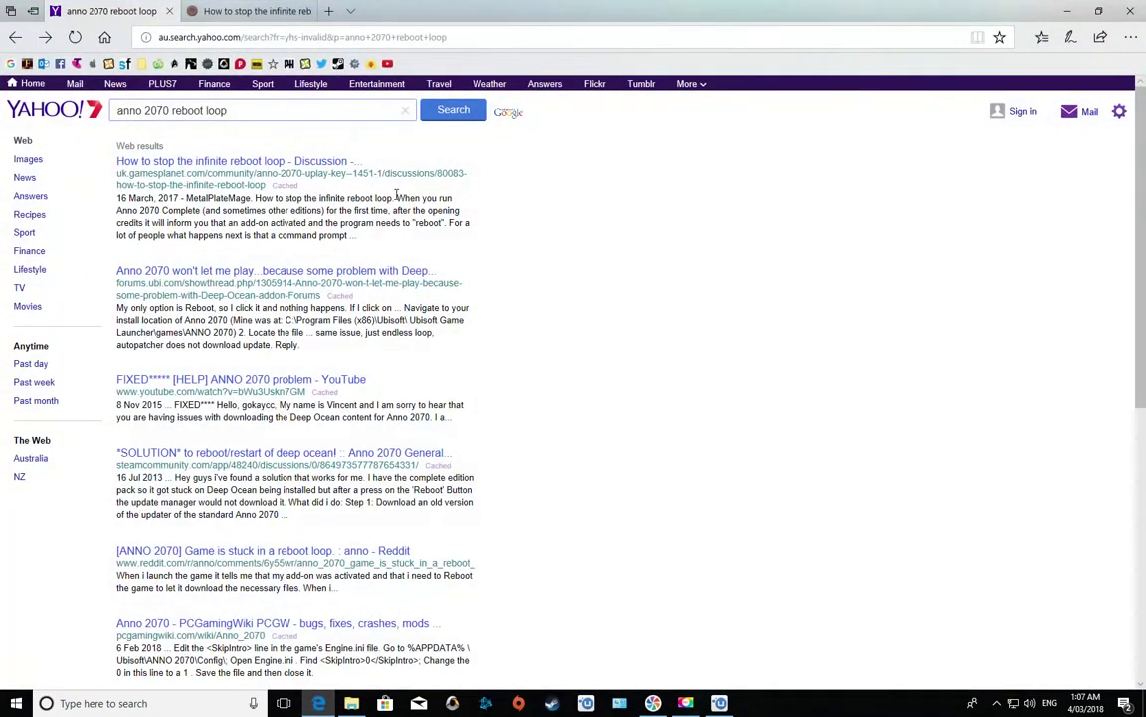
pyautogui.hotkey('ctrl', 'Tab')
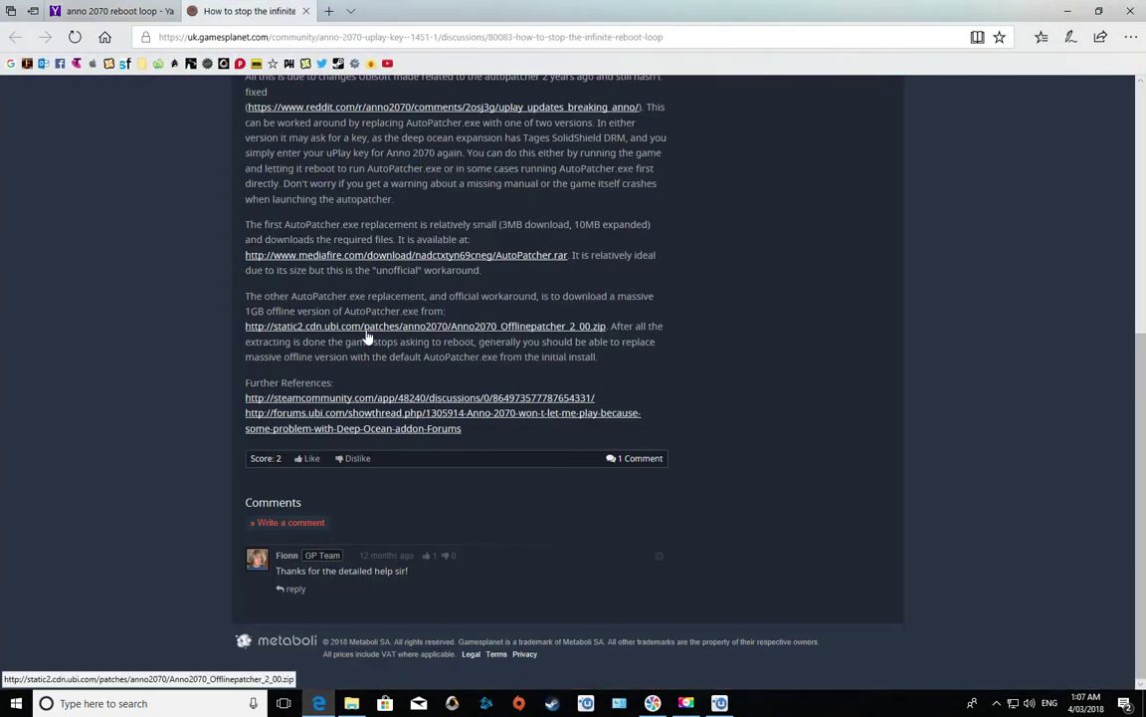
pyautogui.click(320, 703)
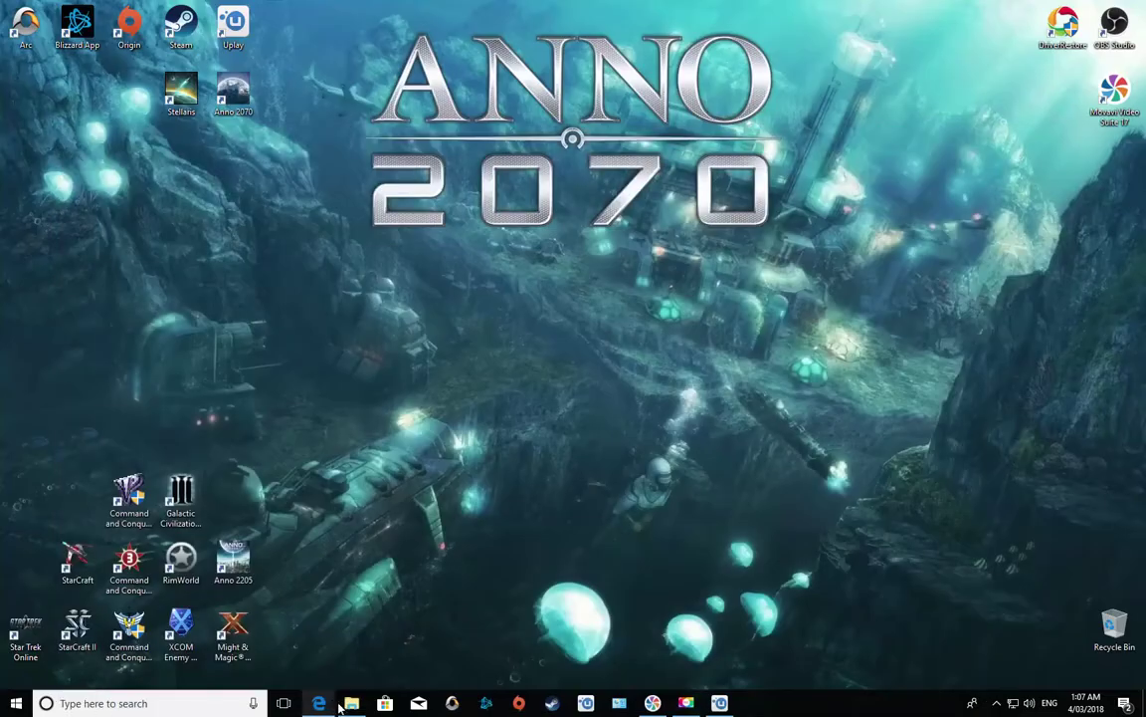
# Open the Anno2070_Offlinepatcher_2_00 zip in Downloads, run its patcher, and dismiss the extraction error.
pyautogui.click(352, 703)
pyautogui.doubleClick(742, 116)
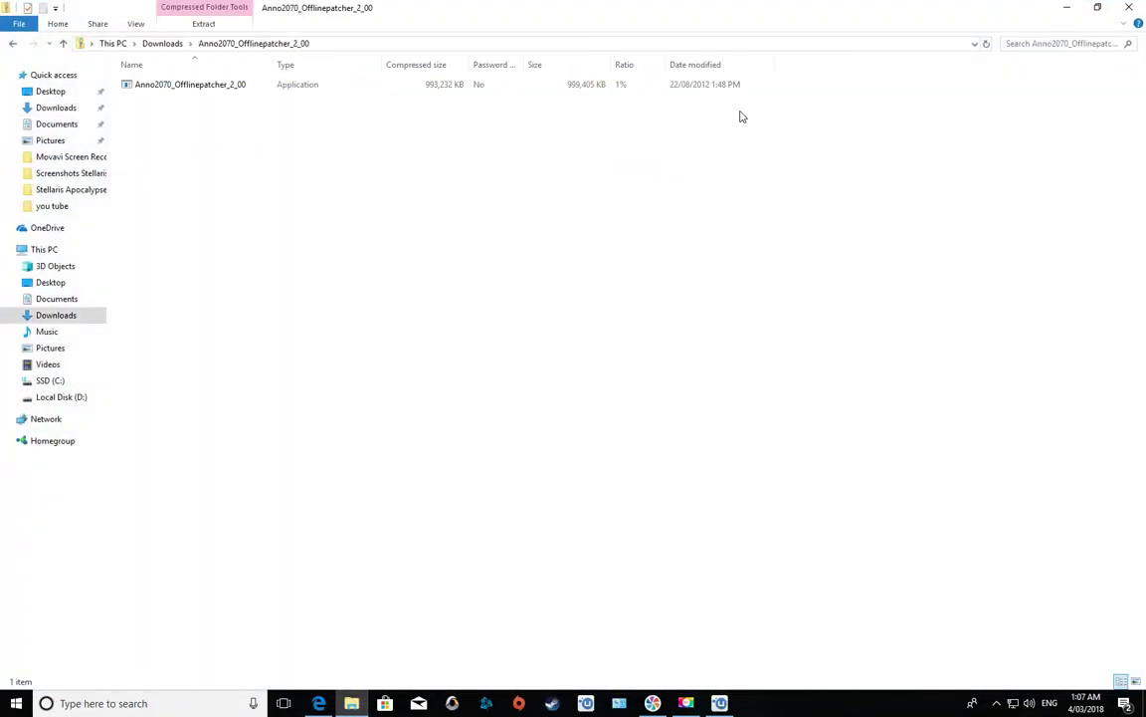
pyautogui.click(198, 86)
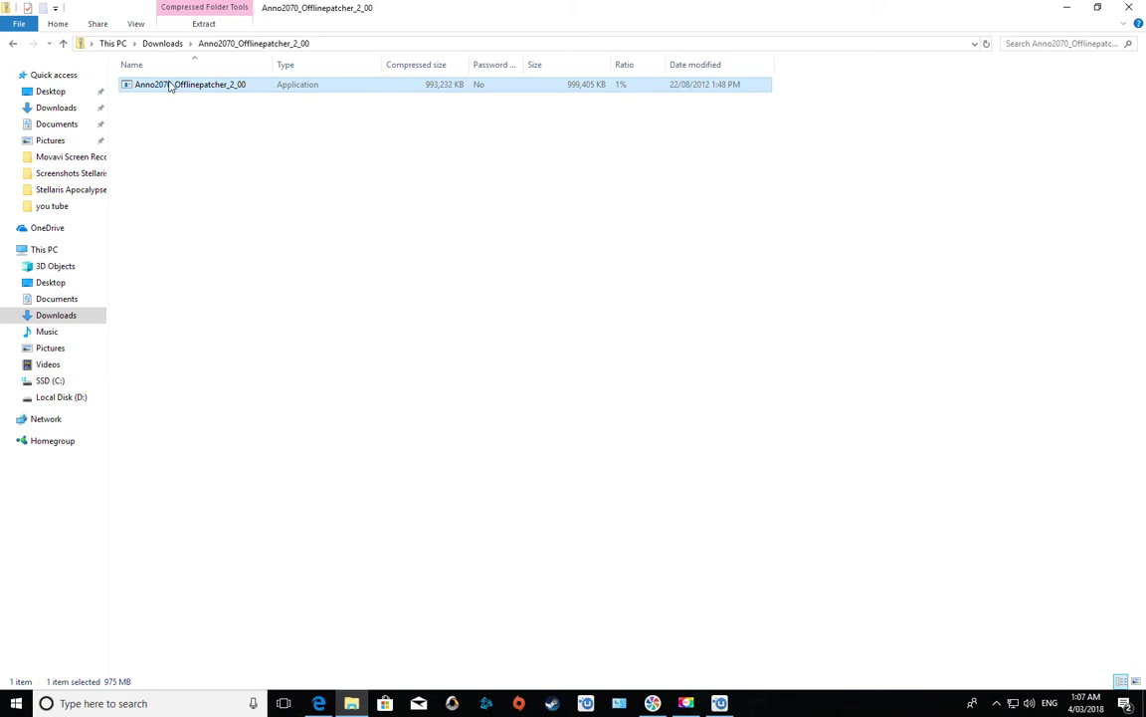
pyautogui.click(175, 114)
pyautogui.doubleClick(177, 89)
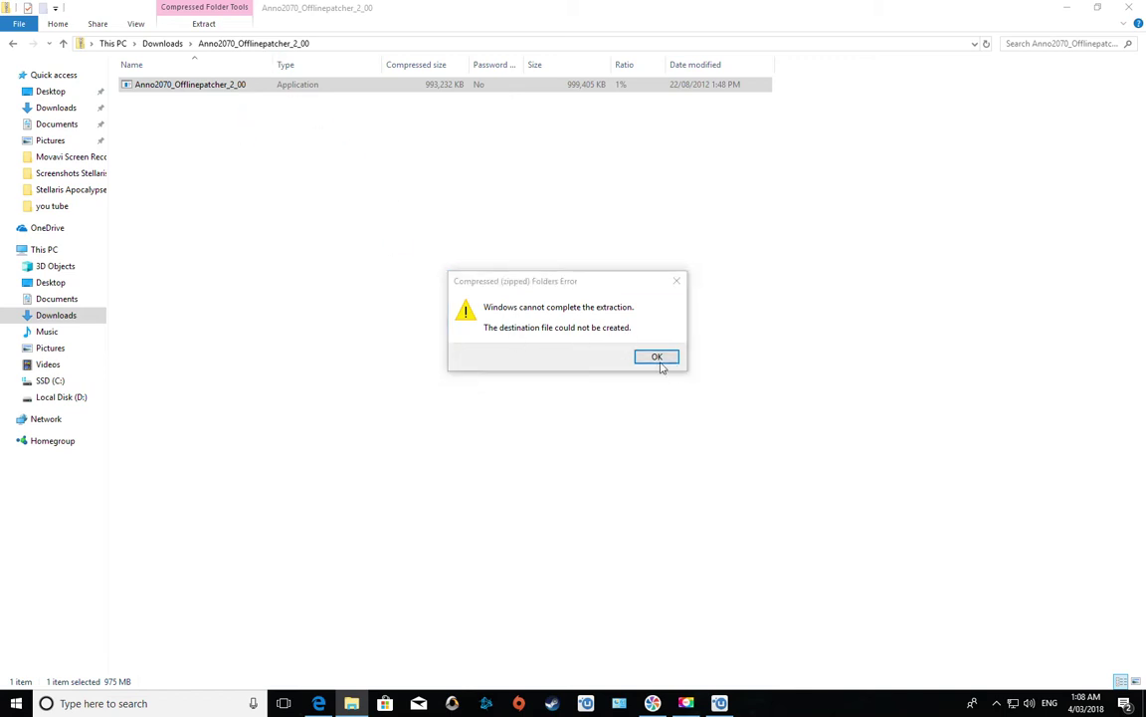
pyautogui.click(657, 358)
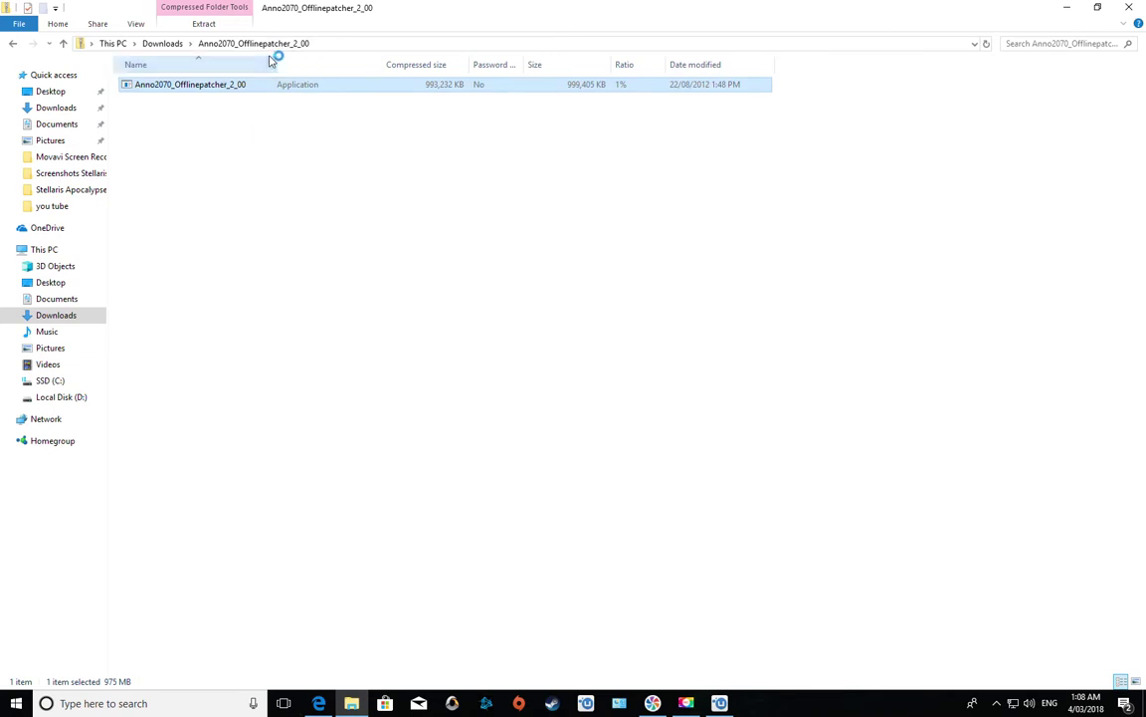
pyautogui.moveTo(274, 63); pyautogui.dragTo(401, 64)
pyautogui.click(346, 194)
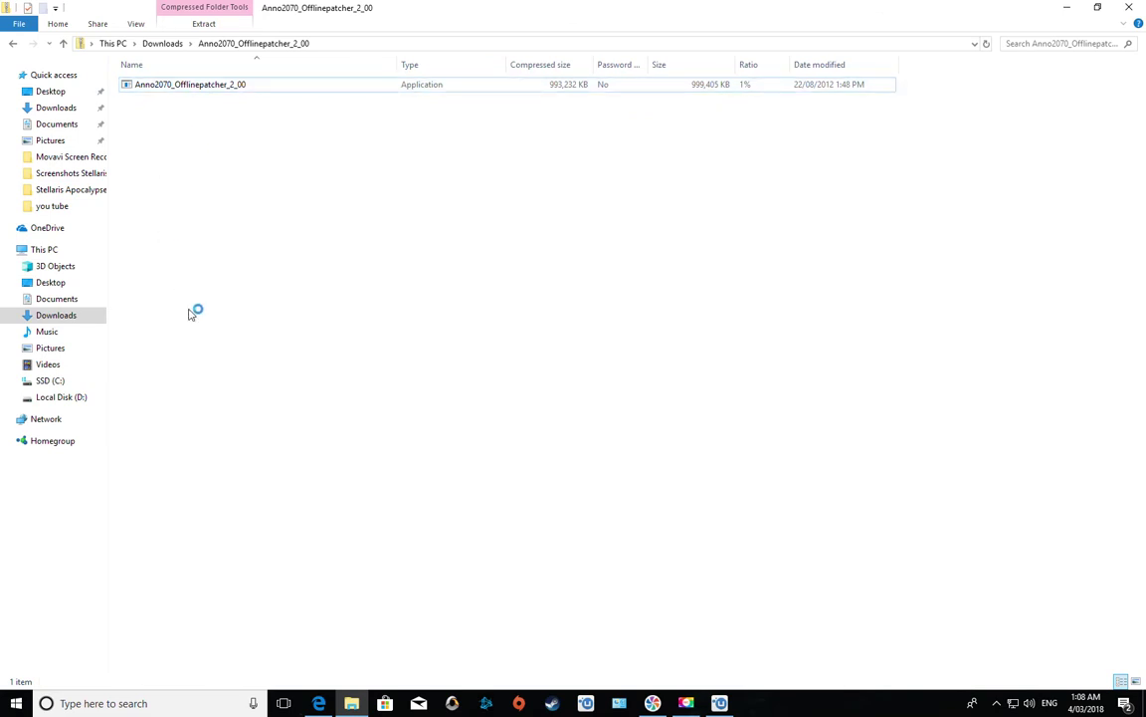
# Dismiss the file-not-found error, accept the EULA, and acknowledge the successful Anno 2070 update.
pyautogui.click(638, 379)
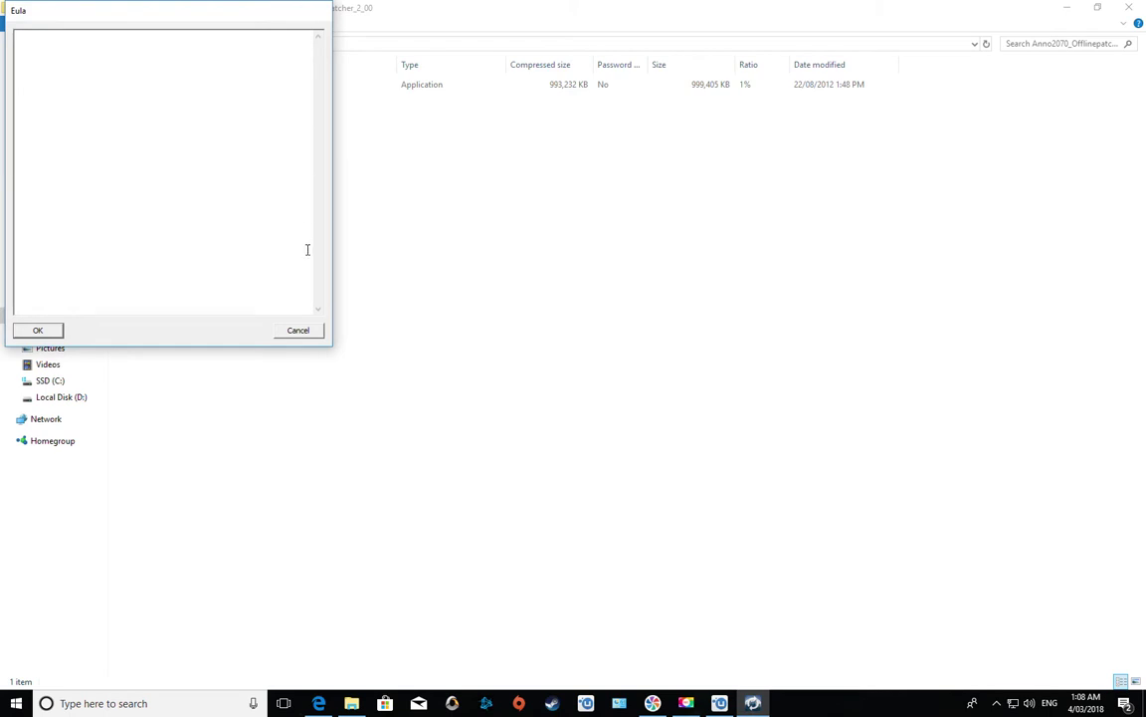
pyautogui.click(36, 329)
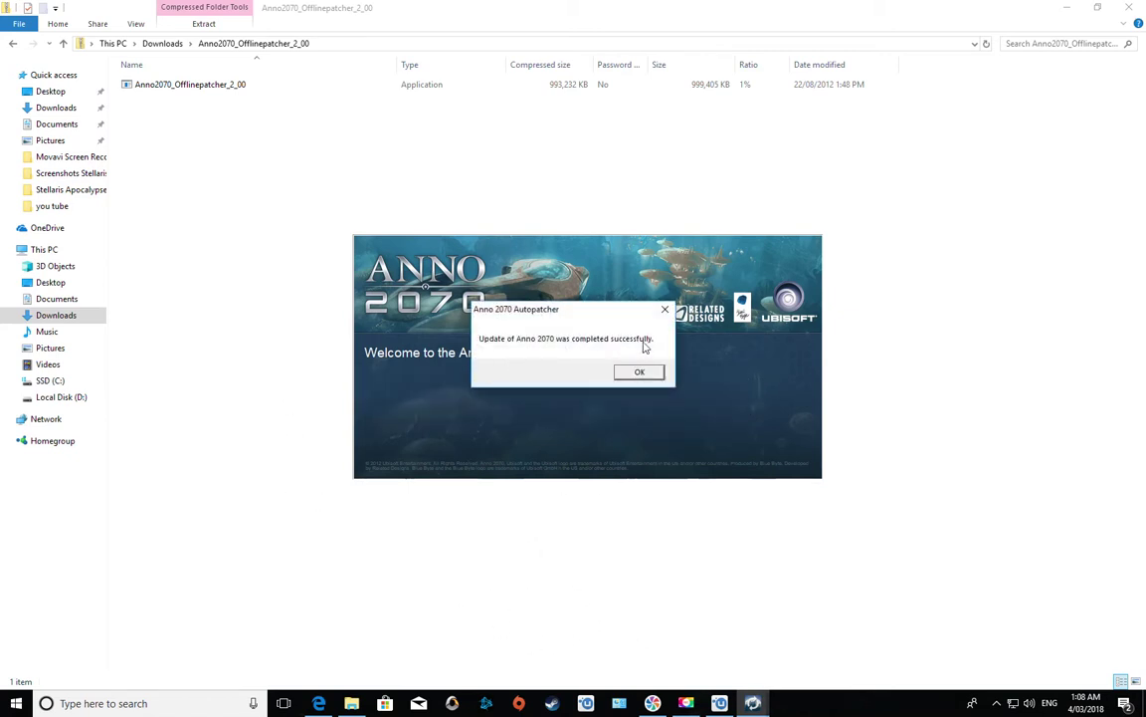
pyautogui.click(647, 371)
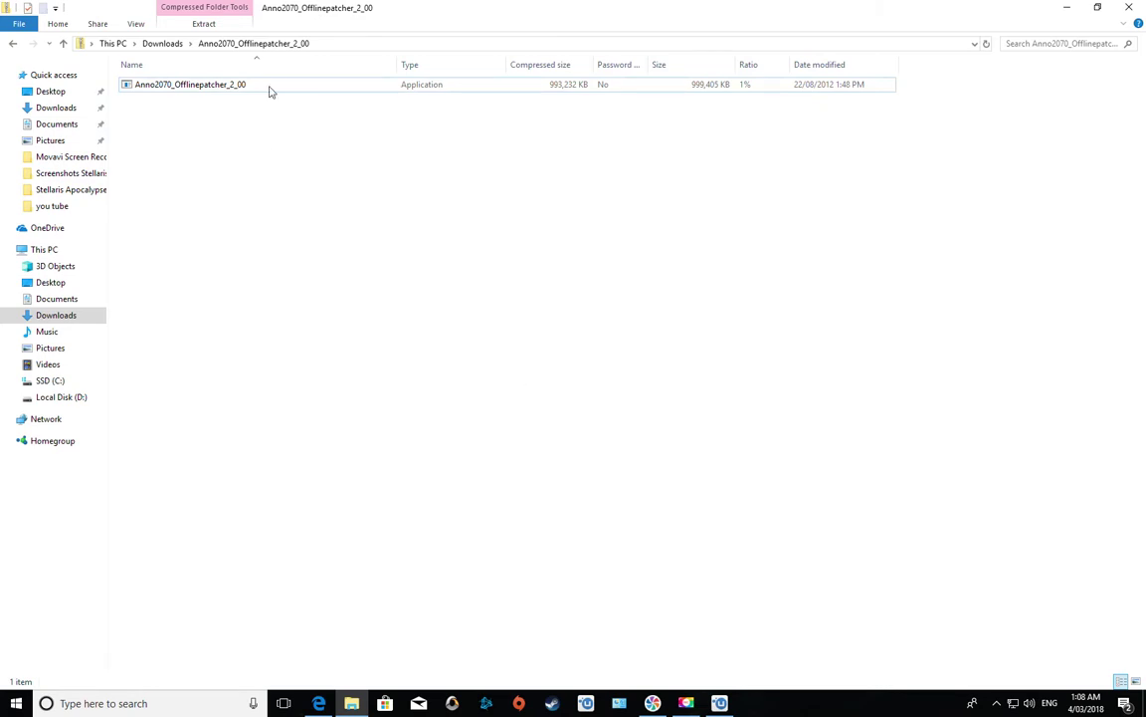
# Minimize File Explorer, review the GamesPlanet reboot-loop guide in Edge, then minimize Edge.
pyautogui.click(338, 704)
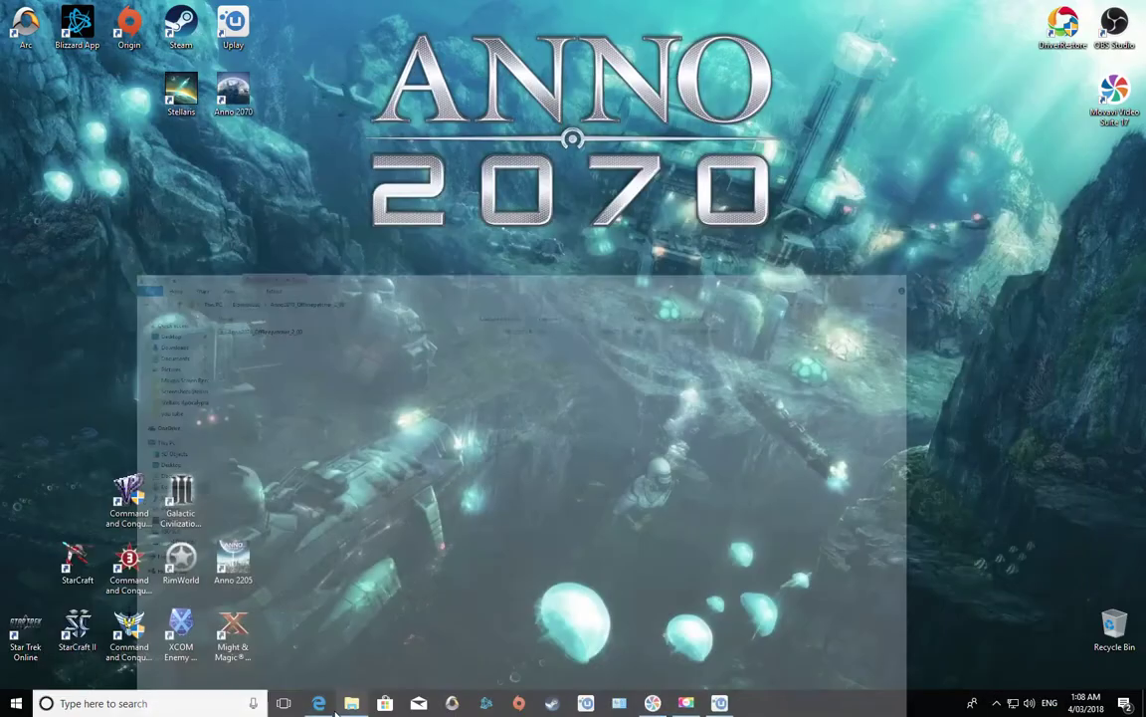
pyautogui.click(319, 703)
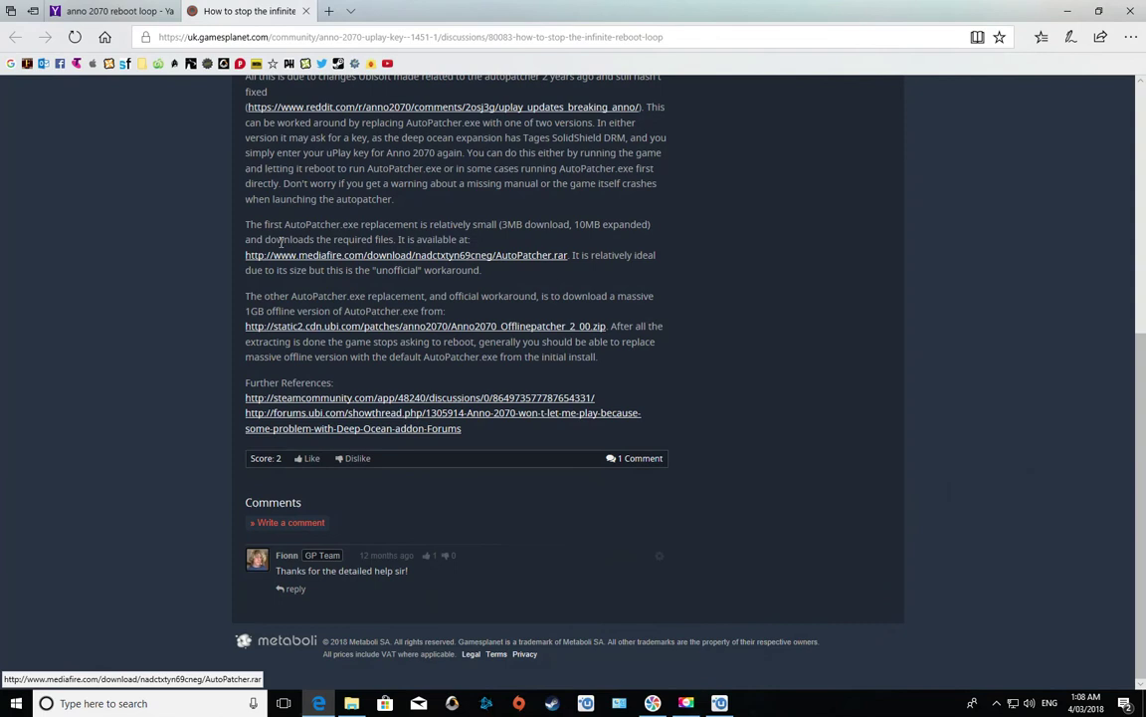
pyautogui.scroll(1, 432, 227)
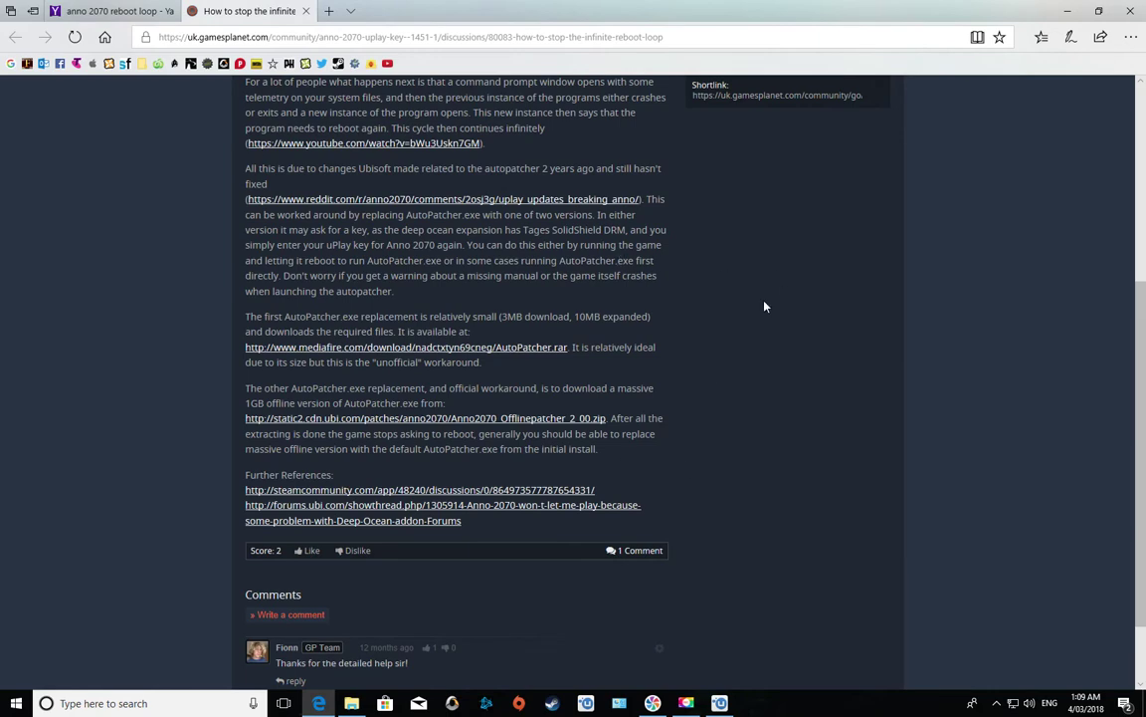
pyautogui.click(1068, 11)
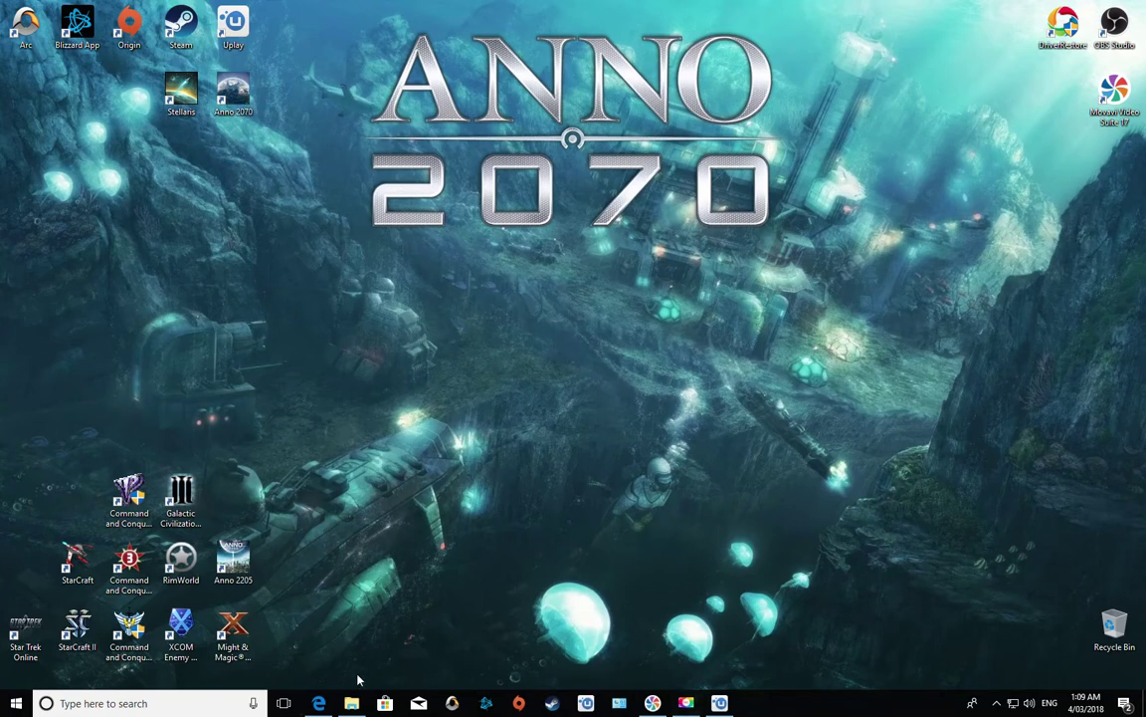
# Launch Anno 2070 from the desktop icon and acknowledge 'Activation successful!'.
pyautogui.doubleClick(235, 91)
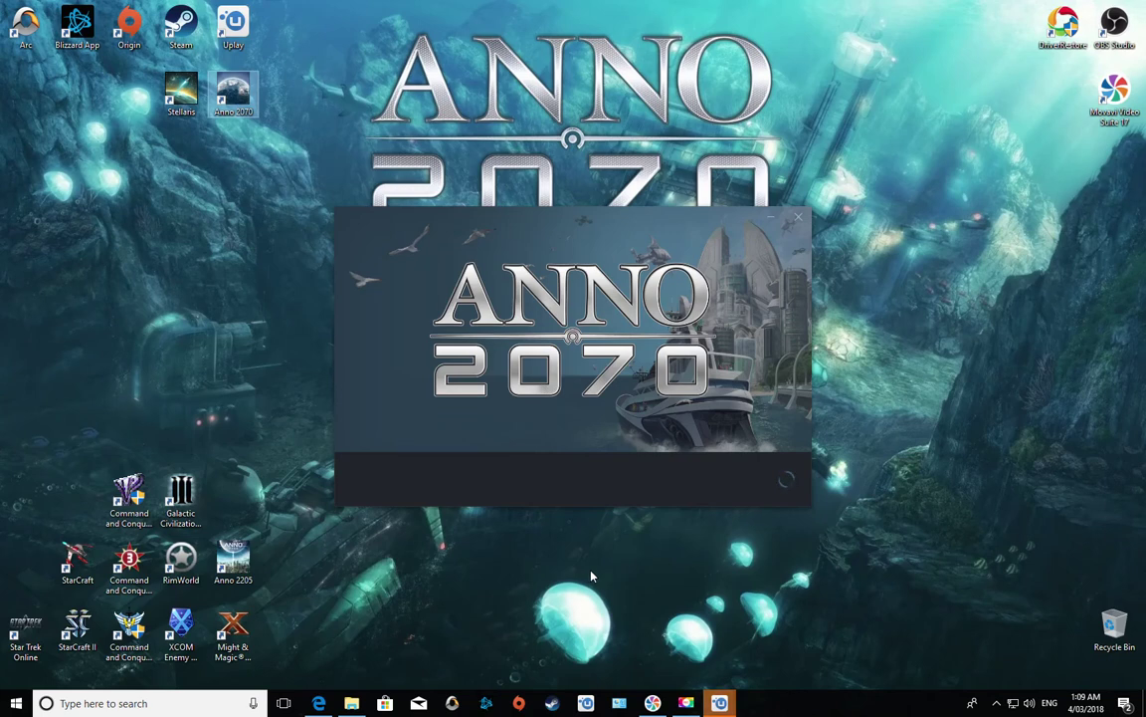
pyautogui.moveTo(722, 705)
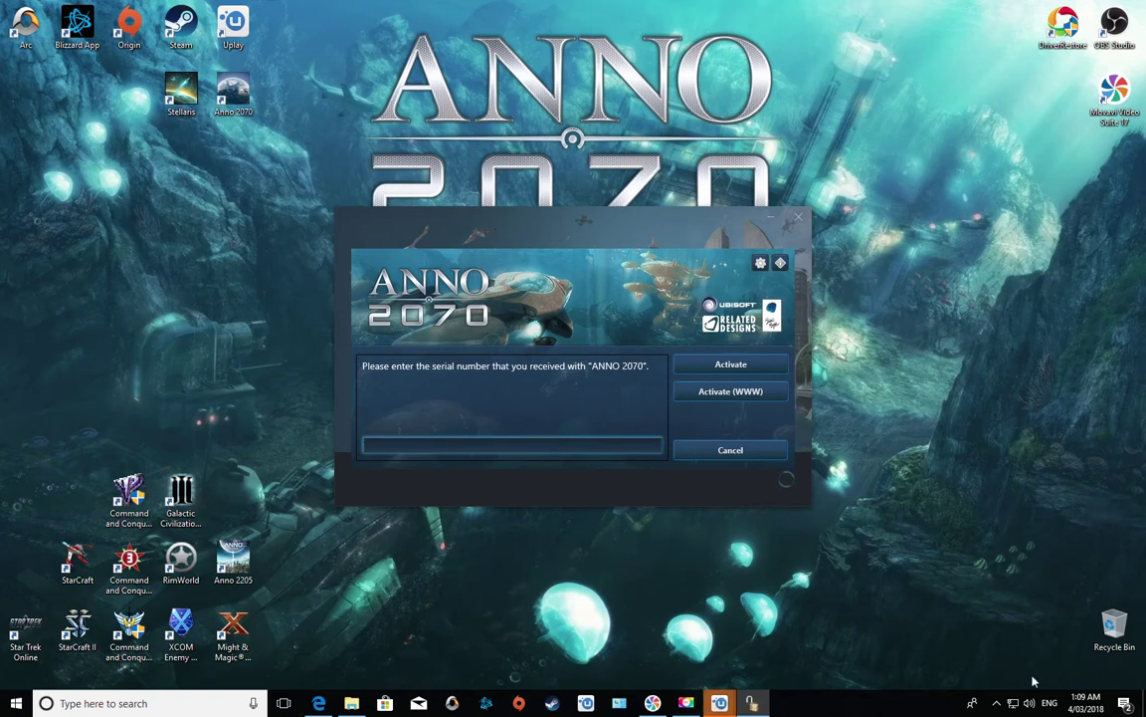
pyautogui.click(751, 703)
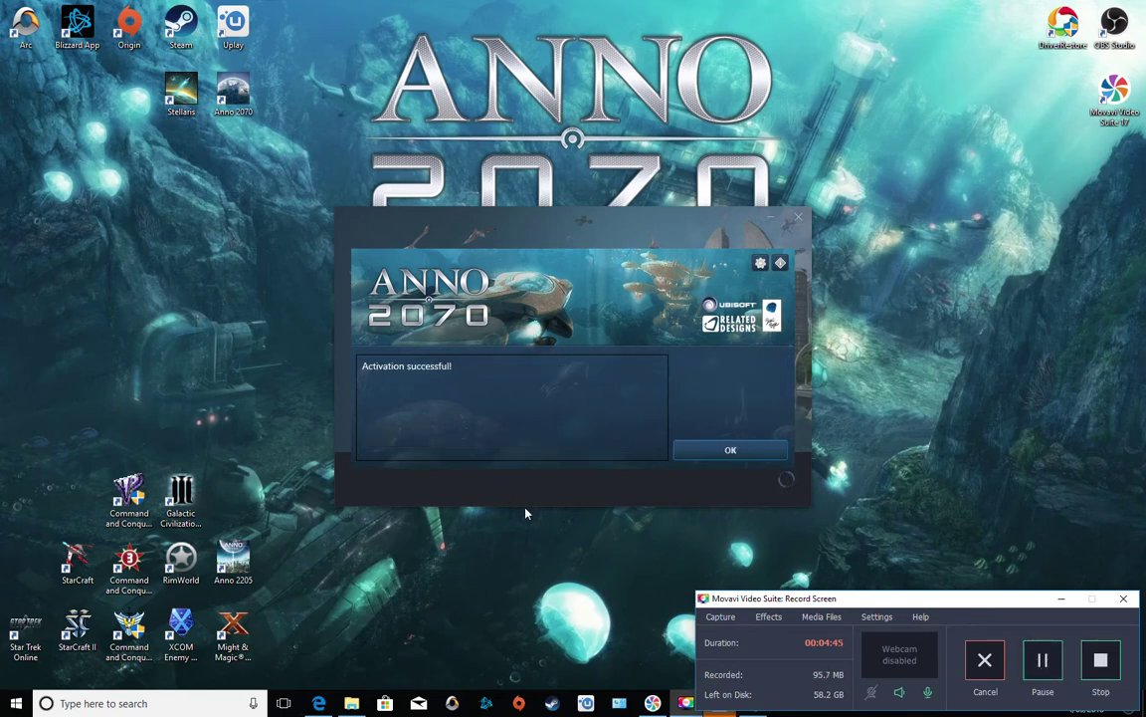
pyautogui.click(696, 450)
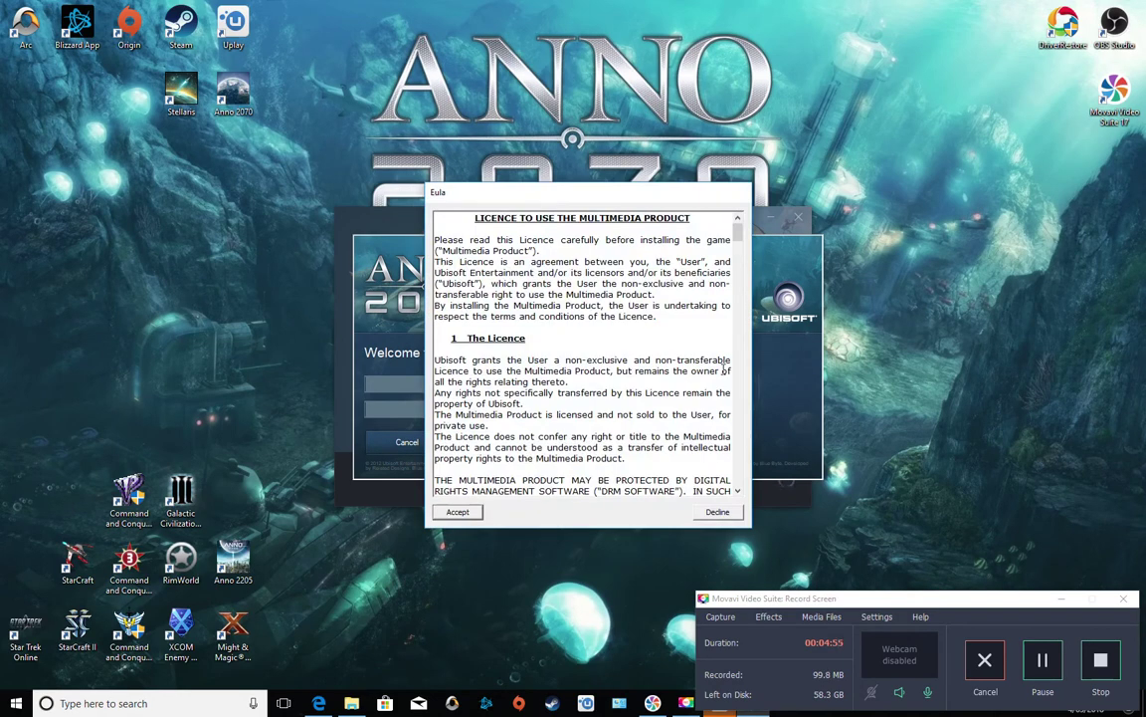
# Scroll through the autopatcher EULA and accept it to start patching.
pyautogui.moveTo(737, 232); pyautogui.dragTo(740, 503)
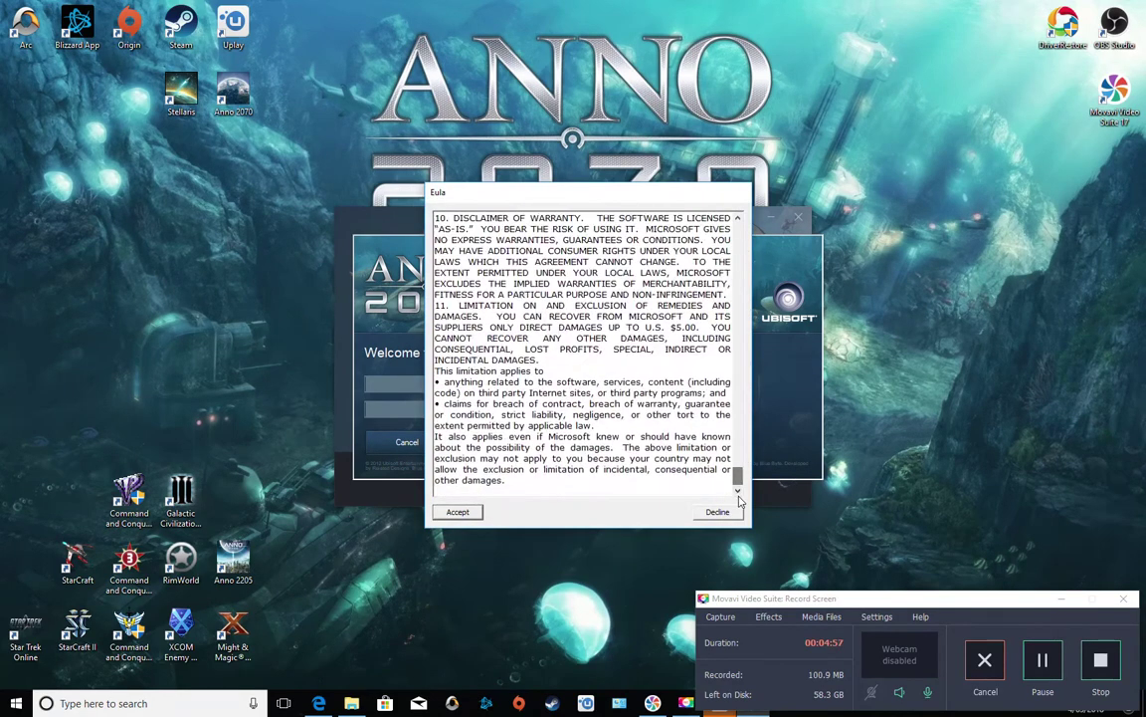
pyautogui.click(458, 511)
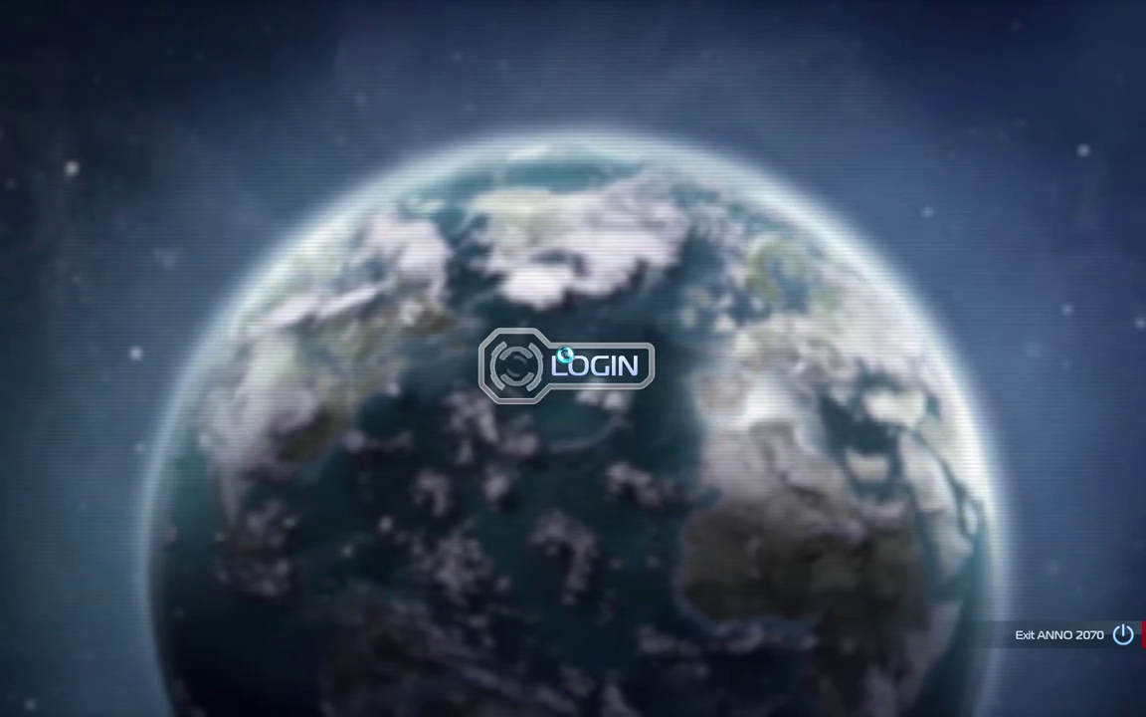
# Log into the game, then accept the autopatcher licence again so addon files download.
pyautogui.click(564, 353)
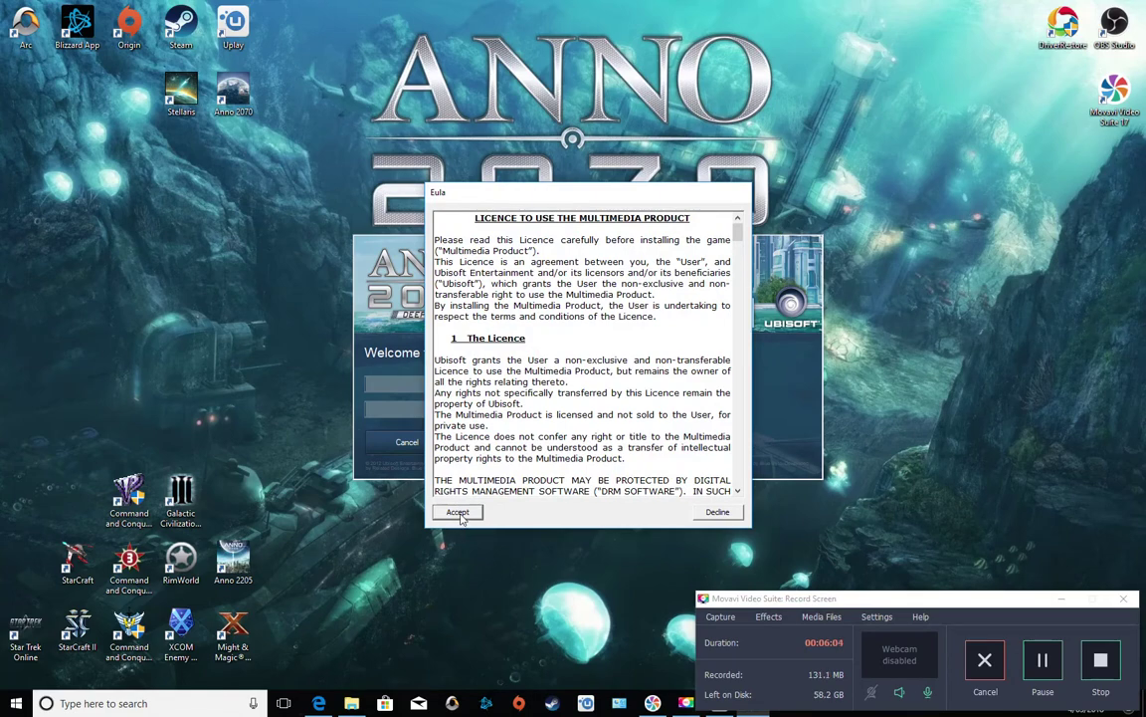
pyautogui.click(458, 512)
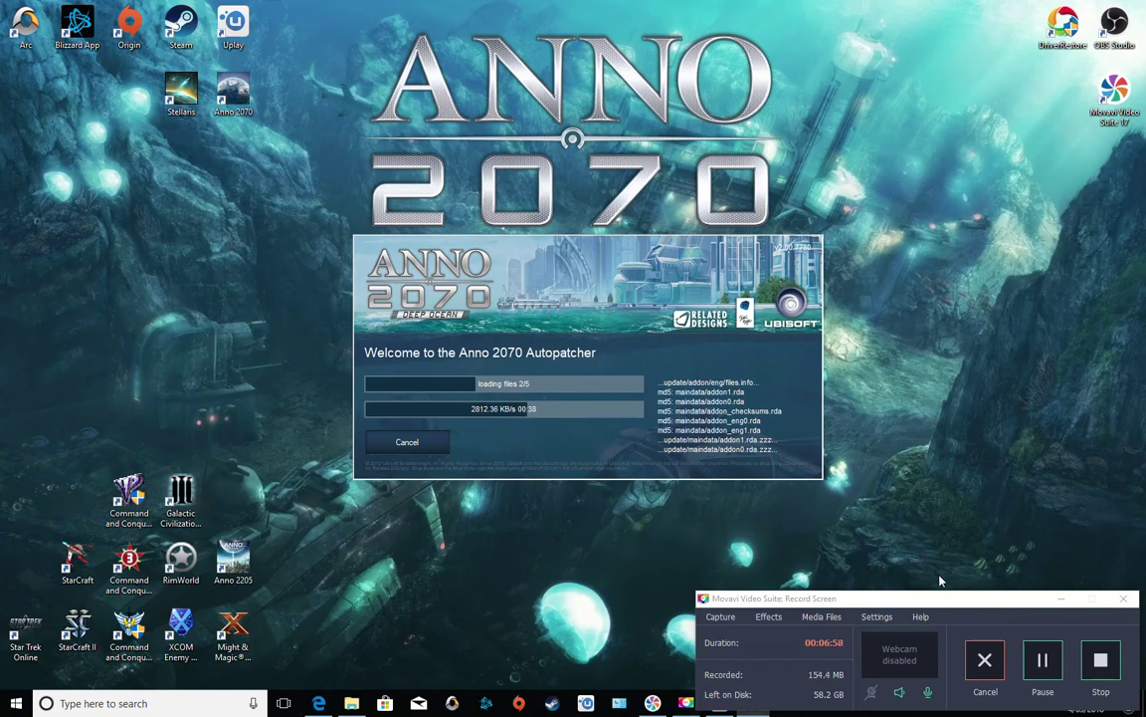
# Drag the Autopatcher window aside while the addon data finishes downloading and Command HQ loads.
pyautogui.moveTo(946, 598); pyautogui.dragTo(917, 578)
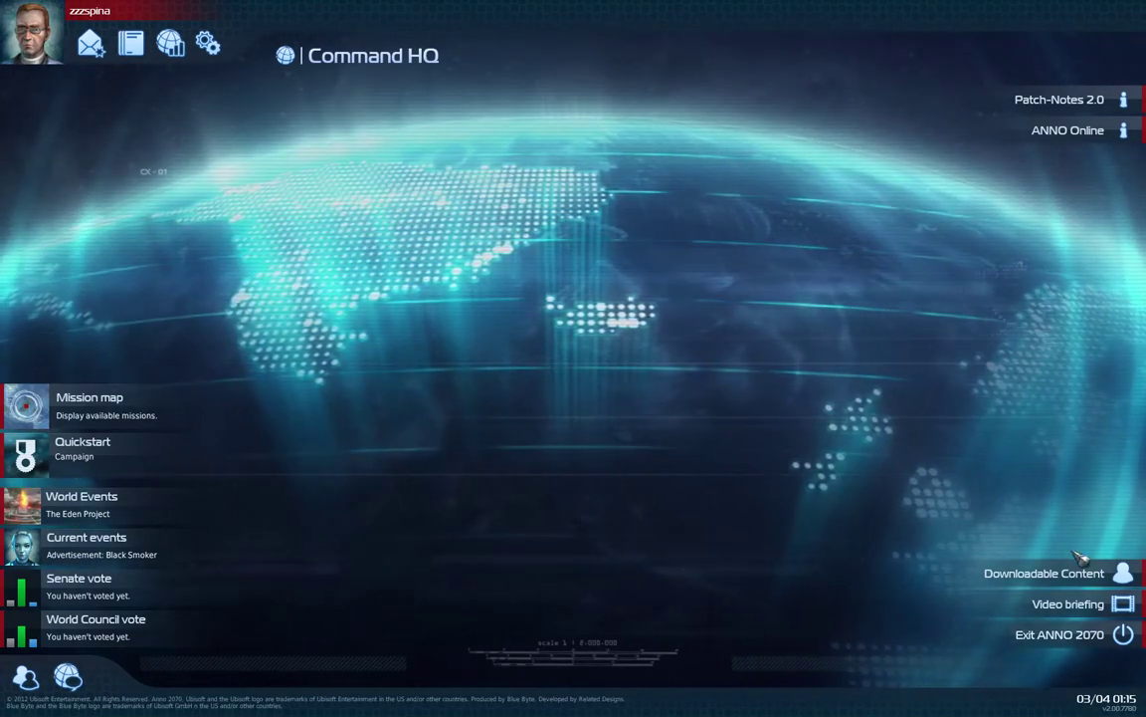
pyautogui.click(1102, 577)
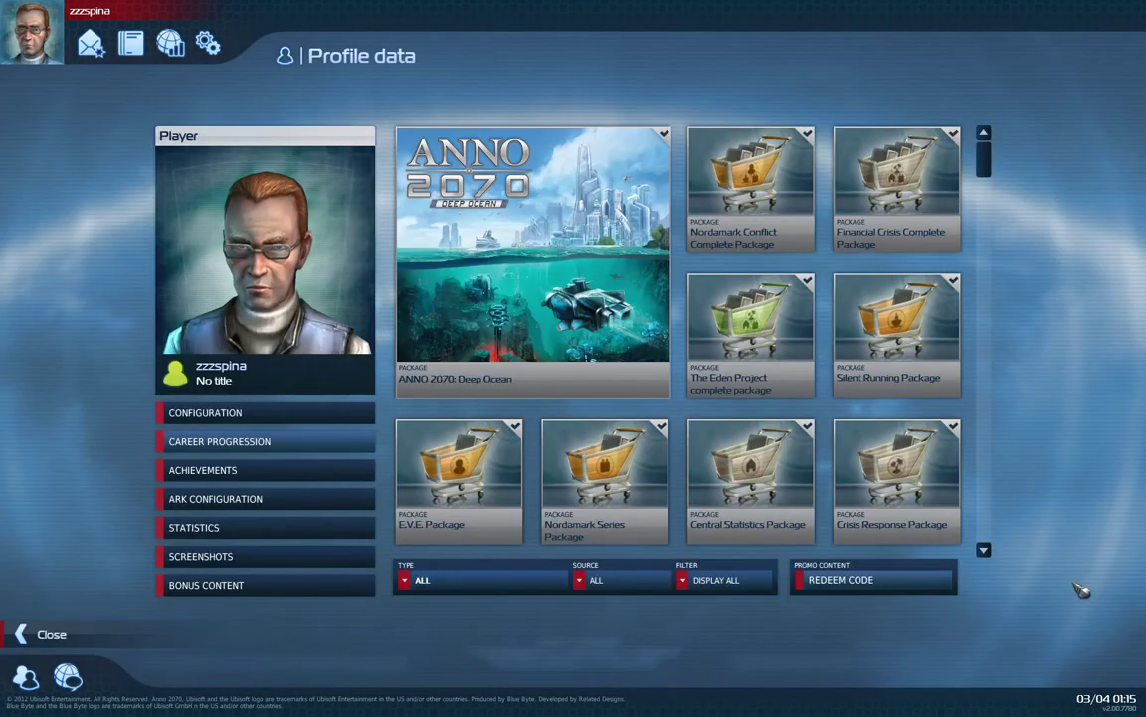
pyautogui.scroll(-3, 898, 384)
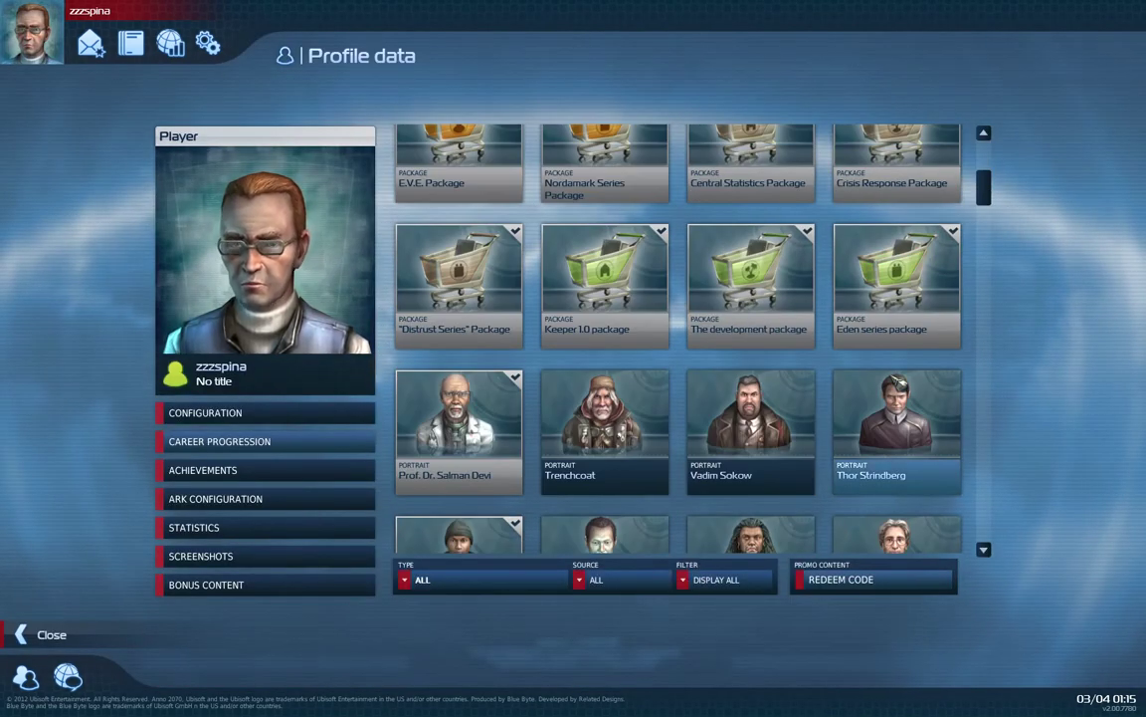
pyautogui.click(243, 412)
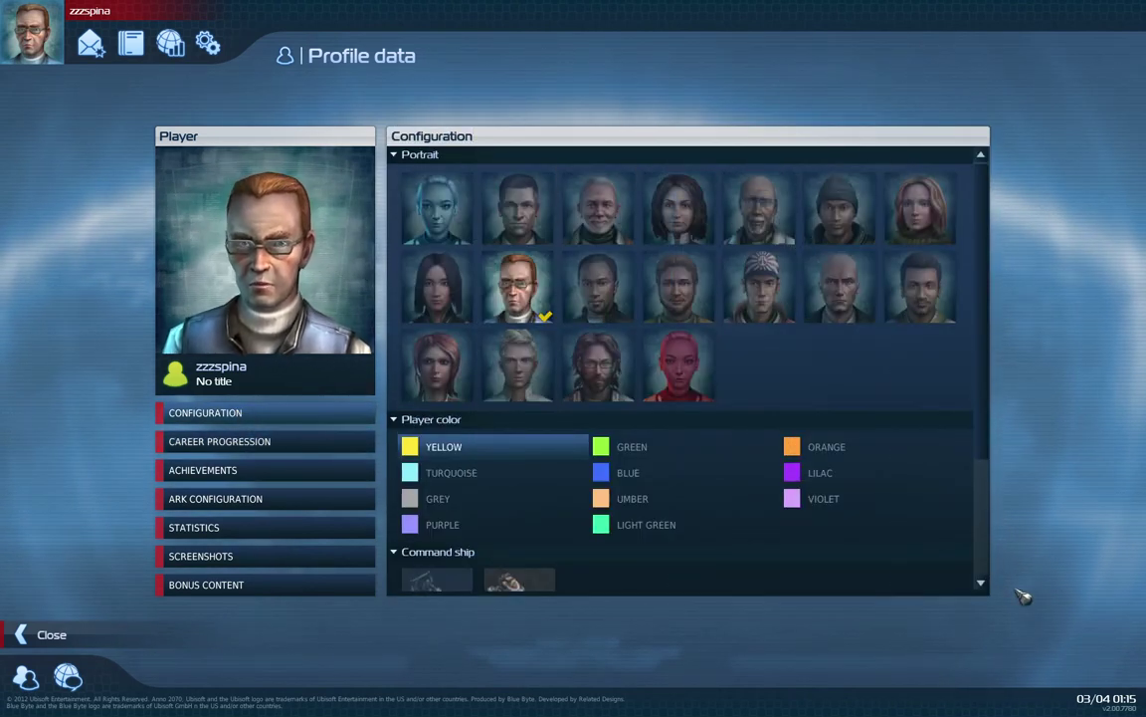
pyautogui.click(223, 443)
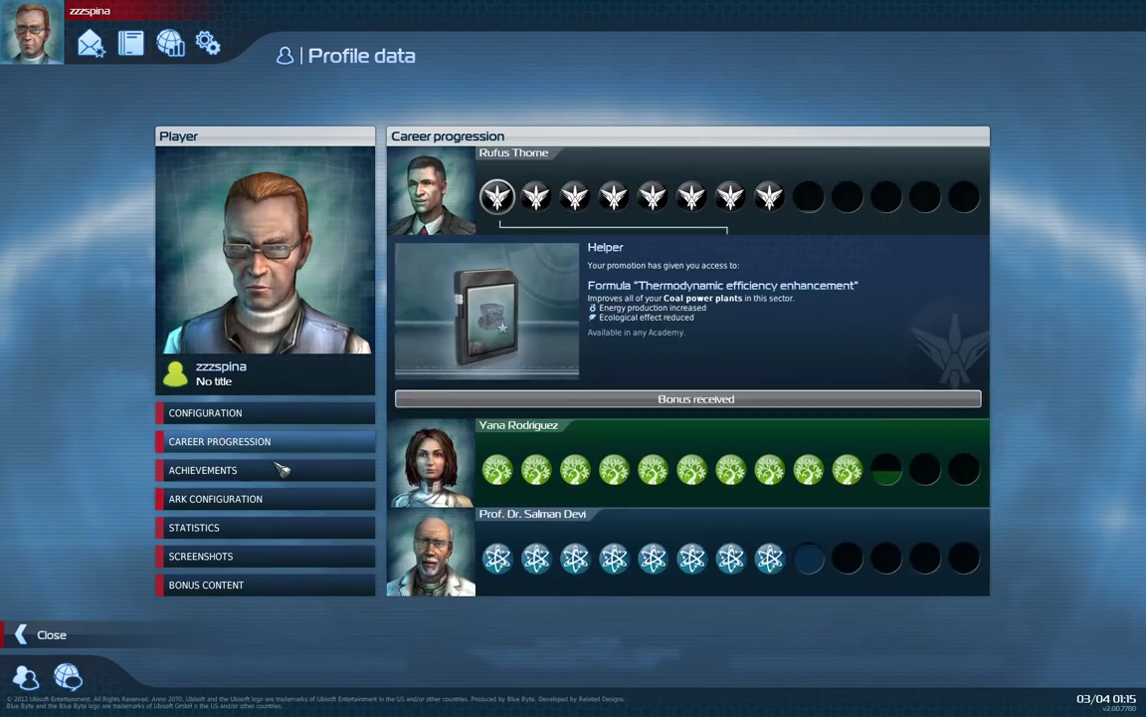
pyautogui.click(230, 412)
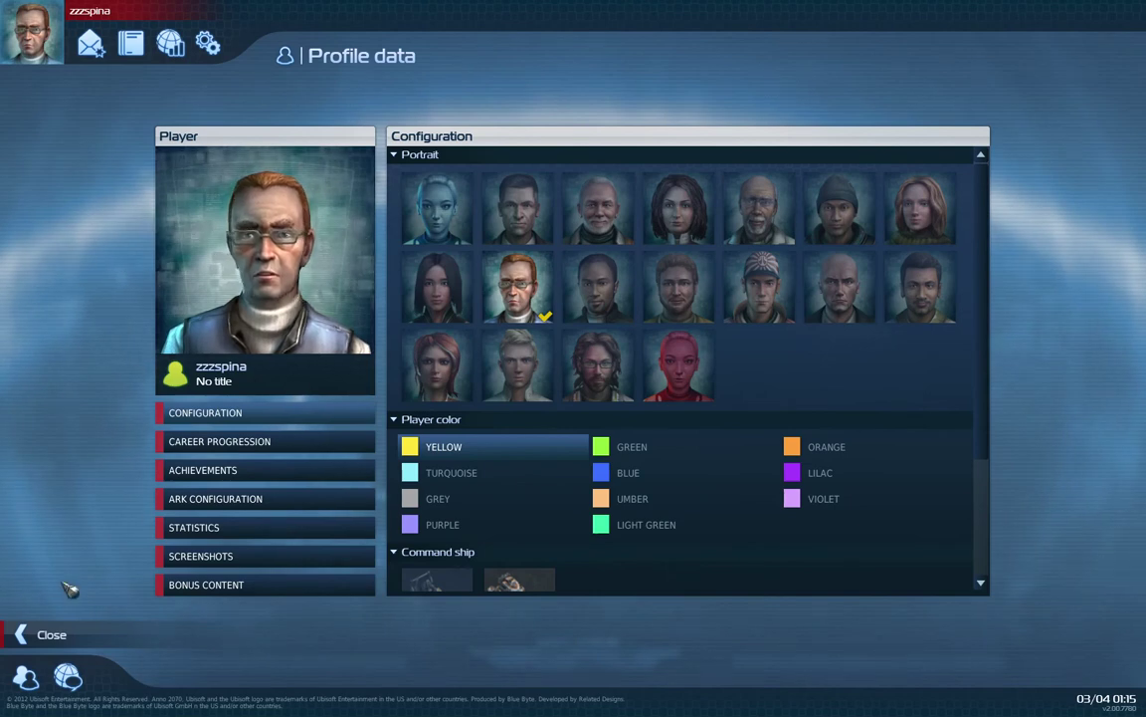
pyautogui.click(52, 634)
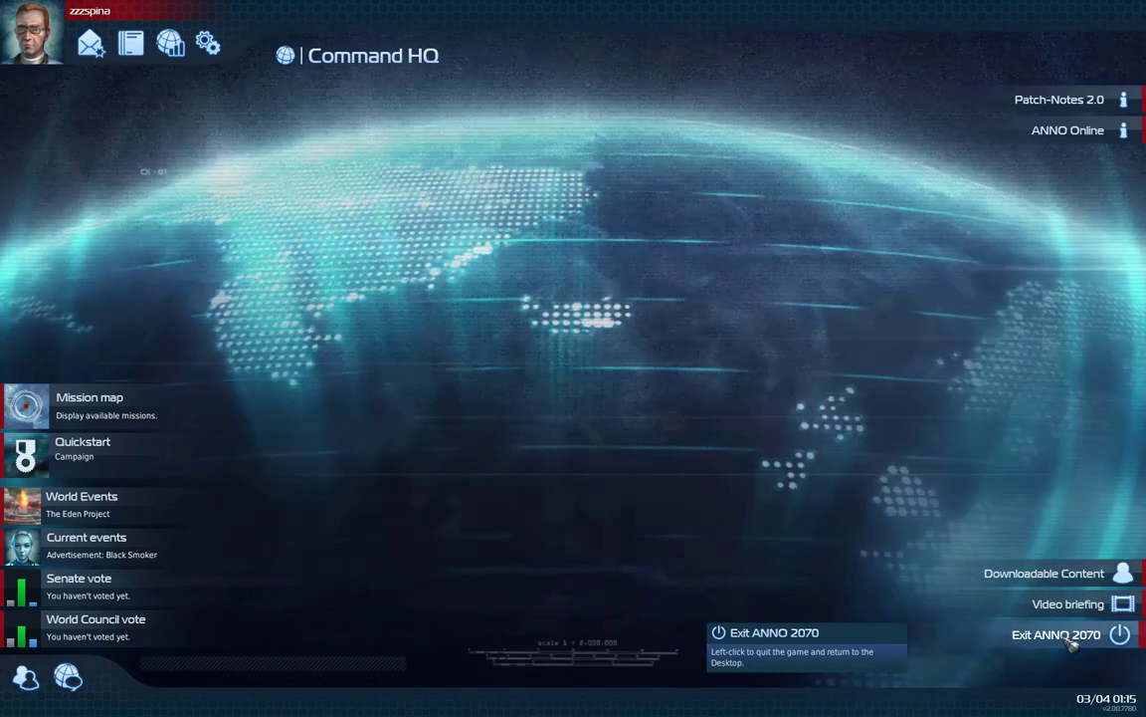
# Exit ANNO 2070, confirm the 'Are you sure?' prompt with OK, and minimize Uplay.
pyautogui.click(1081, 638)
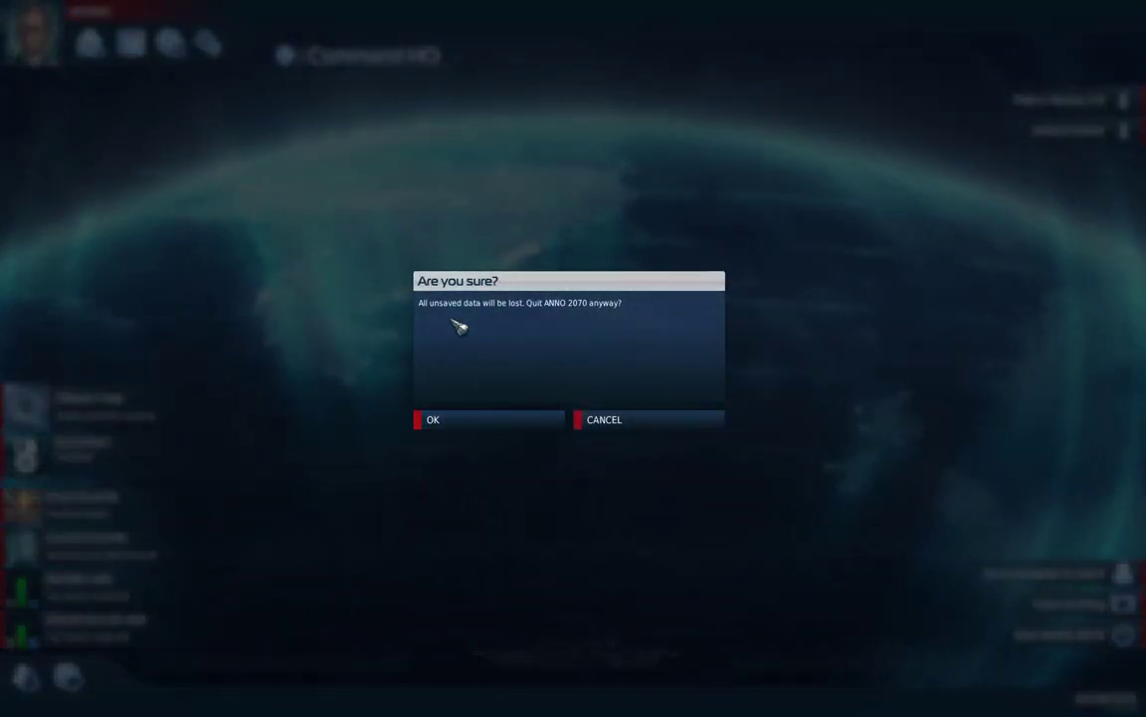
pyautogui.click(482, 428)
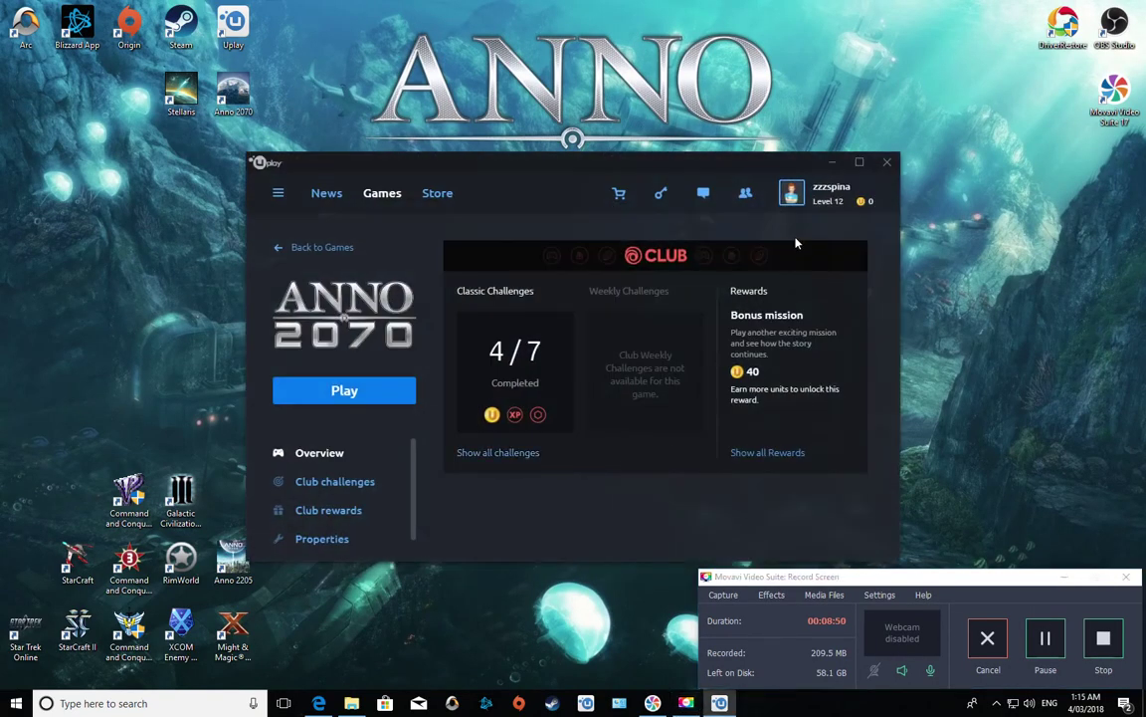
pyautogui.click(834, 166)
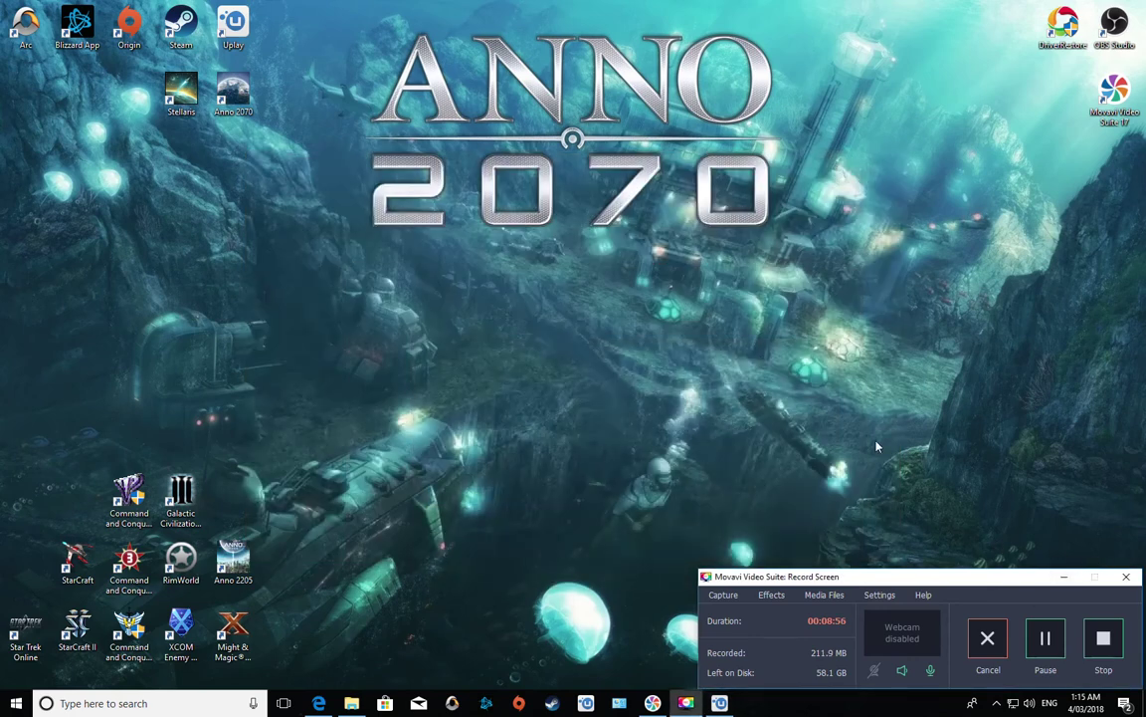